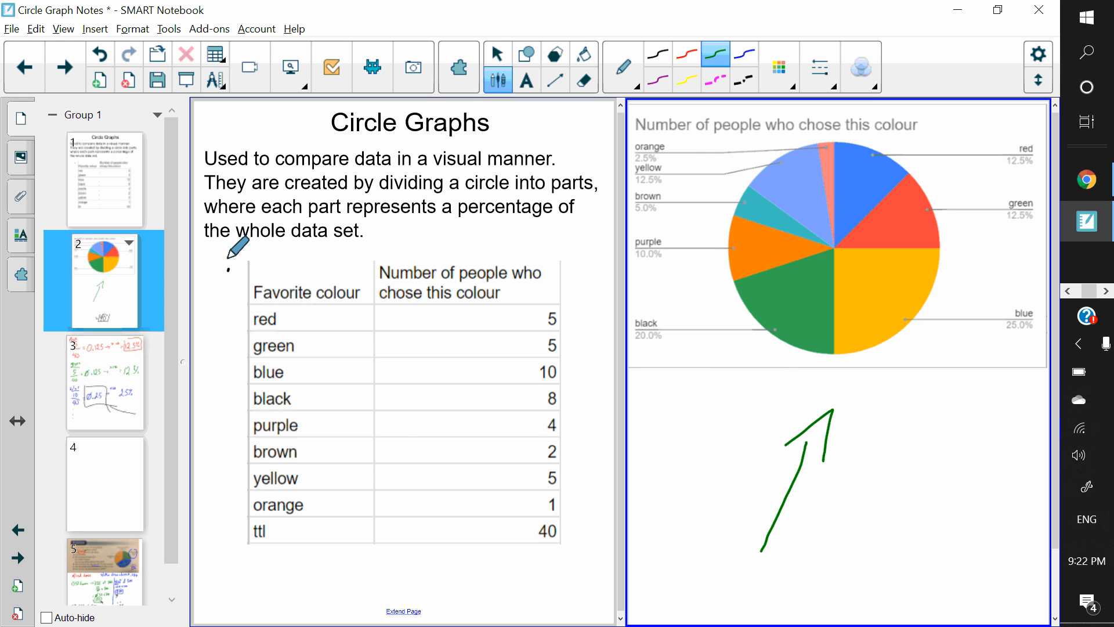
Step: Circle the favourite colour table in green ink and draw a smiley face and curved arrow below the pie chart
{"action": "mouse_move", "coordinate": [246, 256]}
{"action": "left_mouse_down"}
{"action": "mouse_move", "coordinate": [230, 285]}
{"action": "mouse_move", "coordinate": [225, 546]}
{"action": "mouse_move", "coordinate": [482, 606]}
{"action": "mouse_move", "coordinate": [571, 293]}
{"action": "mouse_move", "coordinate": [280, 241]}
{"action": "mouse_move", "coordinate": [243, 264]}
{"action": "left_mouse_up"}
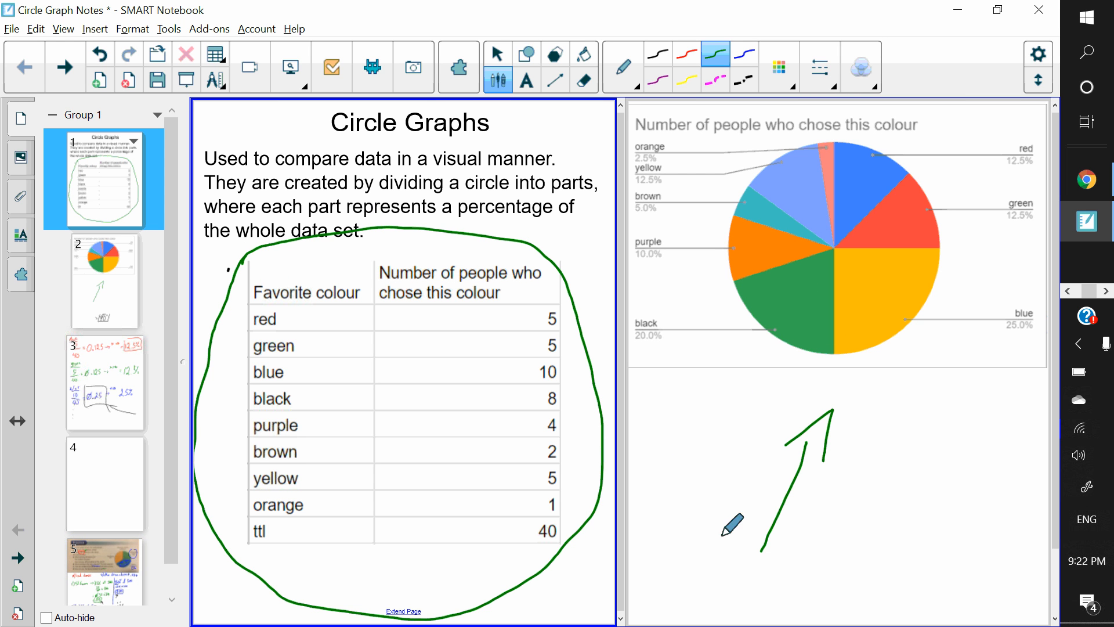
{"action": "left_click_drag", "start_coordinate": [864, 496], "coordinate": [936, 500]}
{"action": "left_click", "coordinate": [929, 467]}
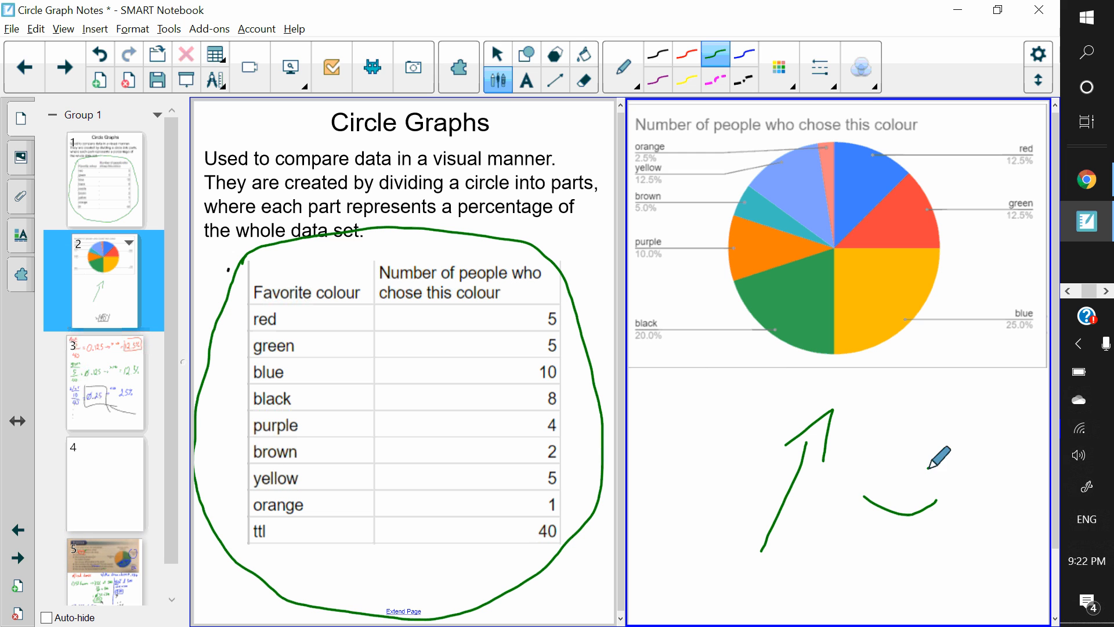
{"action": "left_click", "coordinate": [899, 463]}
{"action": "left_click_drag", "start_coordinate": [864, 488], "coordinate": [849, 502]}
{"action": "left_click_drag", "start_coordinate": [939, 491], "coordinate": [952, 512]}
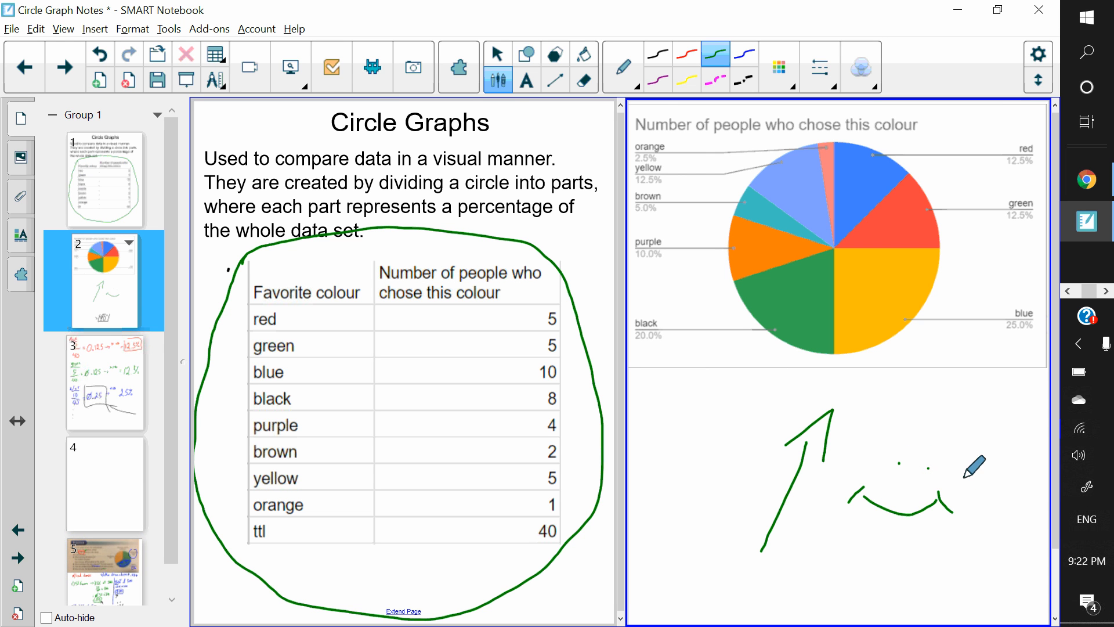
{"action": "left_click_drag", "start_coordinate": [959, 469], "coordinate": [970, 399]}
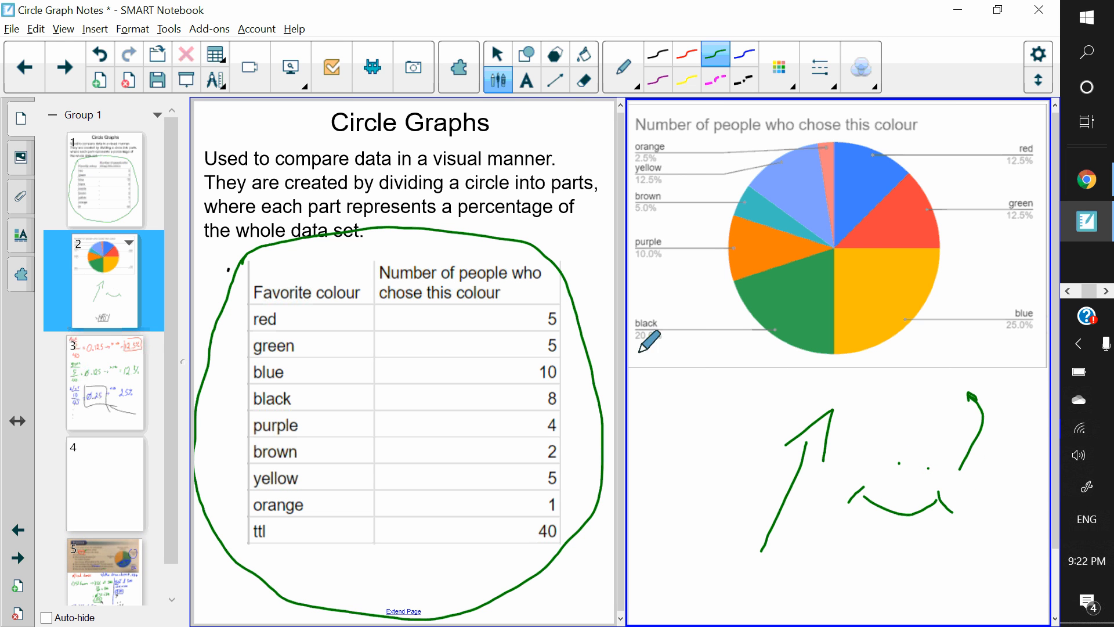
Step: Erase all the green ink below the pie chart and around the favourite colour table, then return to the selection tool
{"action": "left_click", "coordinate": [584, 80]}
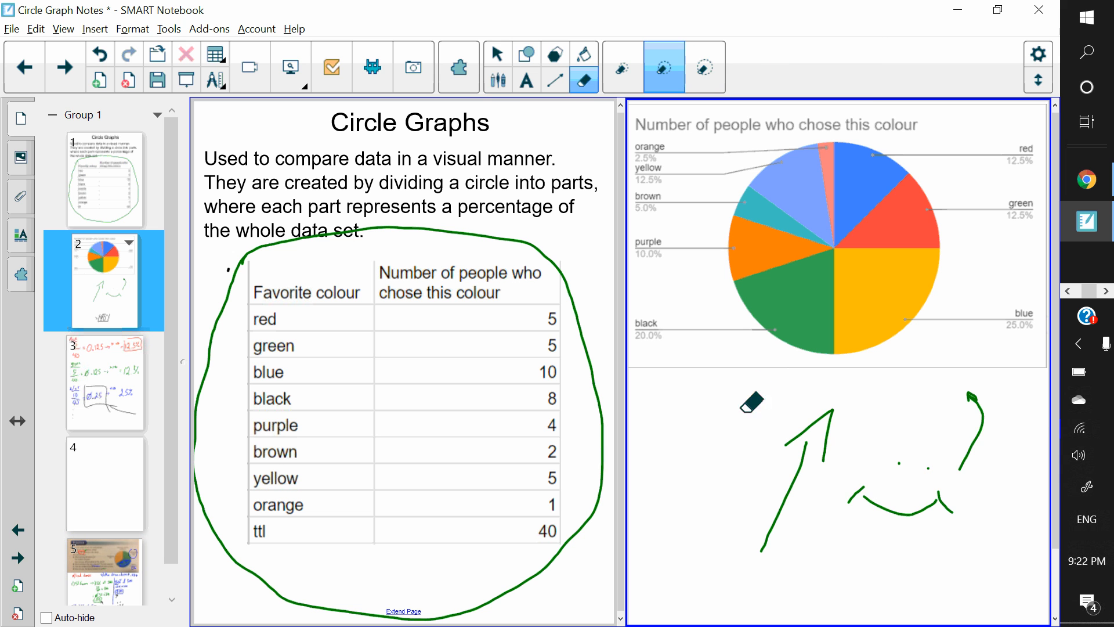
{"action": "mouse_move", "coordinate": [745, 409]}
{"action": "left_mouse_down"}
{"action": "mouse_move", "coordinate": [1026, 435]}
{"action": "mouse_move", "coordinate": [750, 372]}
{"action": "left_mouse_up"}
{"action": "left_click", "coordinate": [895, 476]}
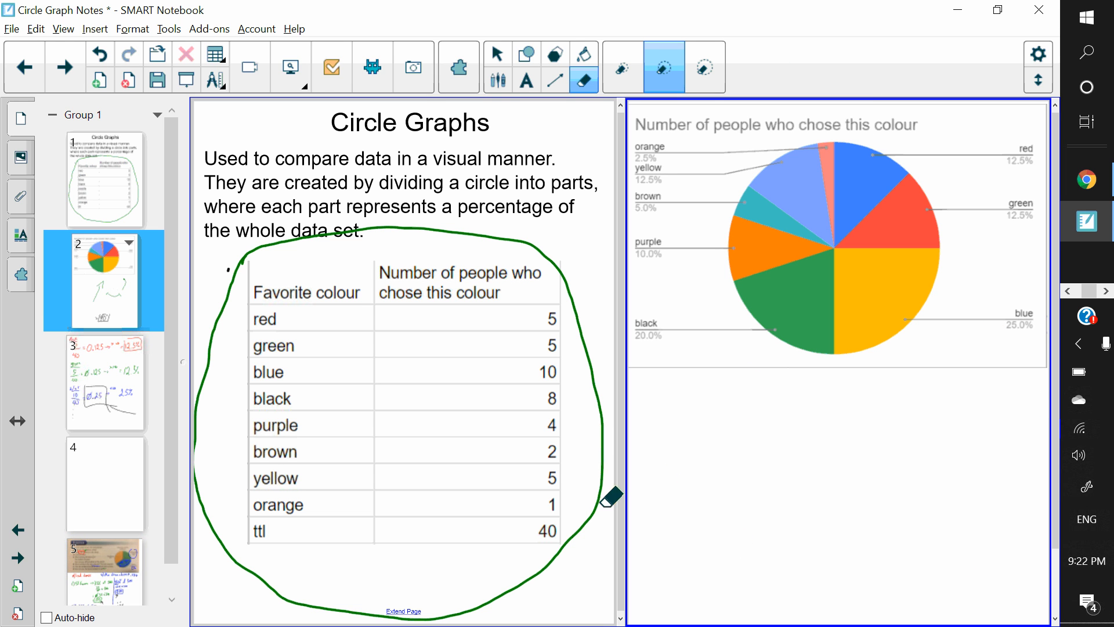
{"action": "mouse_move", "coordinate": [607, 487]}
{"action": "left_mouse_down"}
{"action": "mouse_move", "coordinate": [594, 363]}
{"action": "mouse_move", "coordinate": [559, 249]}
{"action": "mouse_move", "coordinate": [464, 230]}
{"action": "mouse_move", "coordinate": [301, 229]}
{"action": "mouse_move", "coordinate": [255, 242]}
{"action": "mouse_move", "coordinate": [221, 294]}
{"action": "mouse_move", "coordinate": [199, 368]}
{"action": "mouse_move", "coordinate": [204, 461]}
{"action": "mouse_move", "coordinate": [197, 441]}
{"action": "mouse_move", "coordinate": [209, 493]}
{"action": "mouse_move", "coordinate": [256, 567]}
{"action": "mouse_move", "coordinate": [326, 598]}
{"action": "mouse_move", "coordinate": [455, 597]}
{"action": "mouse_move", "coordinate": [587, 532]}
{"action": "mouse_move", "coordinate": [602, 500]}
{"action": "left_mouse_up"}
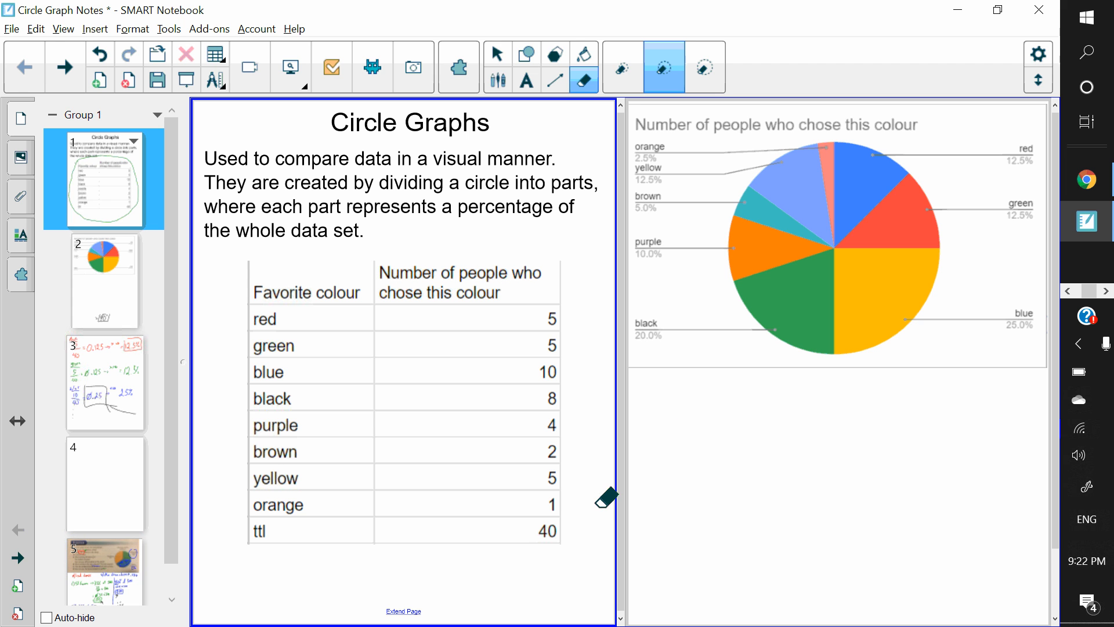
{"action": "left_click", "coordinate": [497, 54]}
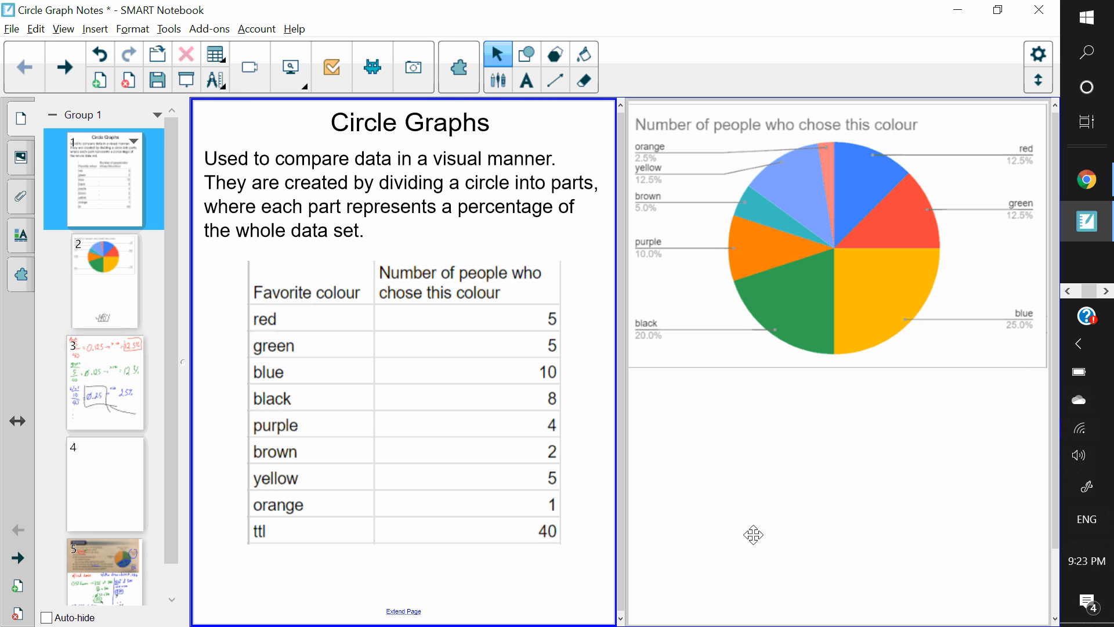
Step: Switch to the Circle Graph assignment Math 7 spreadsheet in Google Sheets and open its Instructions sheet
{"action": "key", "text": "alt+Tab"}
{"action": "key", "text": "alt+Tab"}
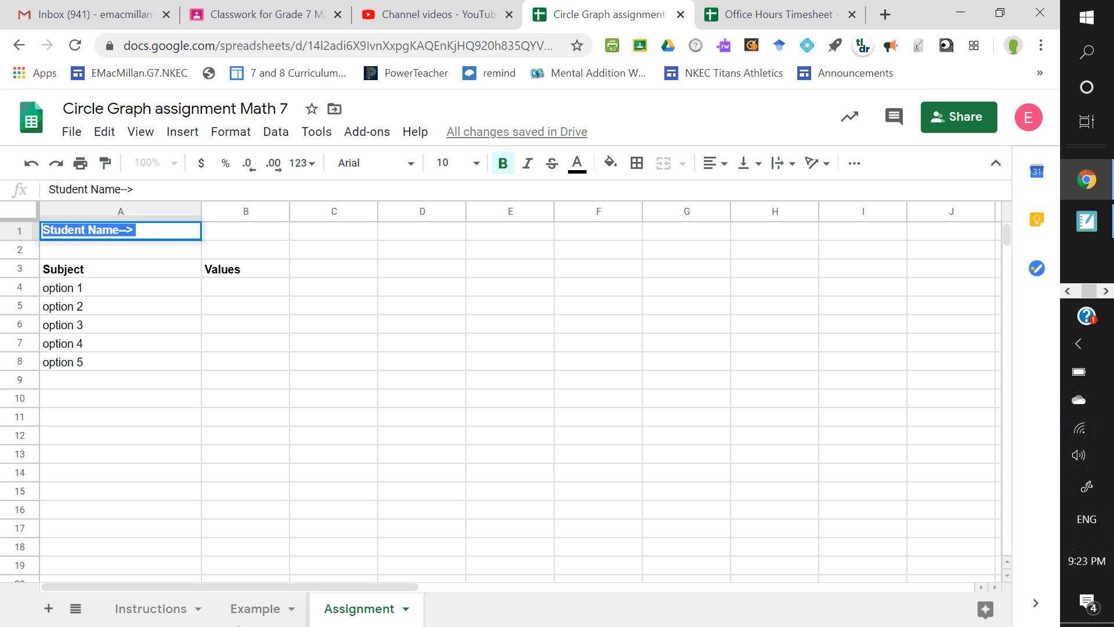
{"action": "left_click", "coordinate": [152, 609]}
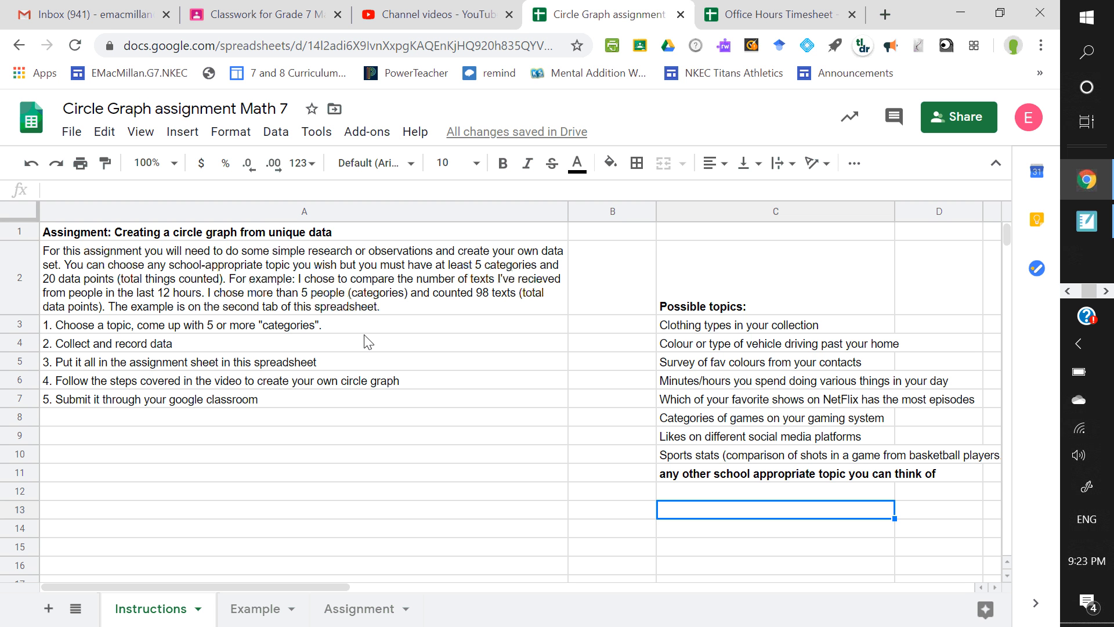
Step: Examine the sender categories and their received message counts on the Example sheet
{"action": "left_click", "coordinate": [263, 616]}
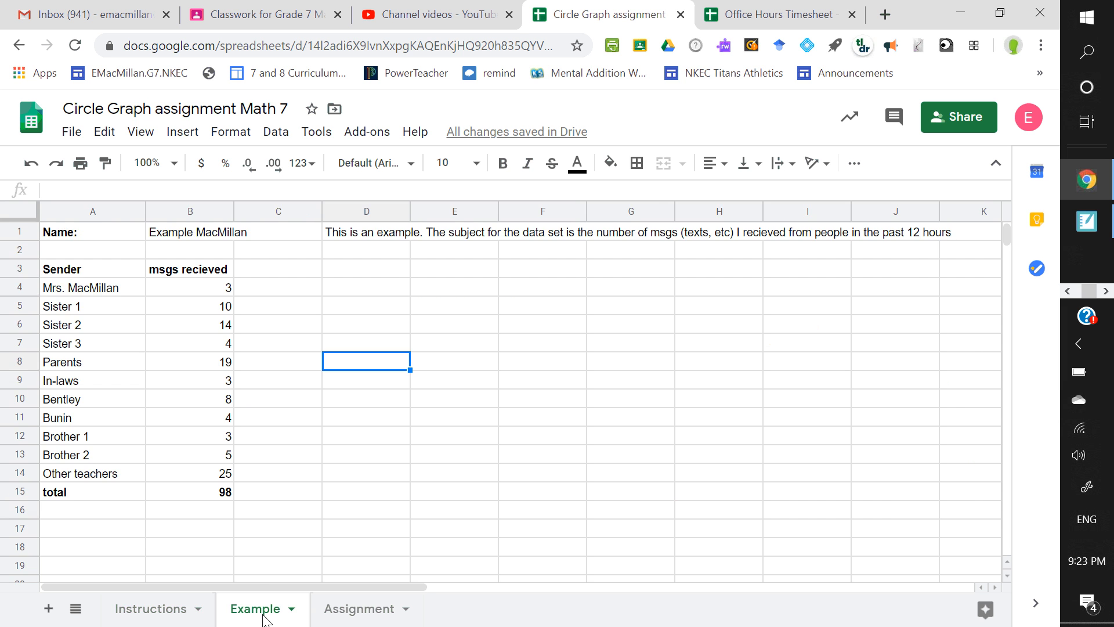
{"action": "left_click", "coordinate": [119, 290]}
{"action": "left_click_drag", "start_coordinate": [119, 290], "coordinate": [119, 481]}
{"action": "left_click", "coordinate": [274, 289]}
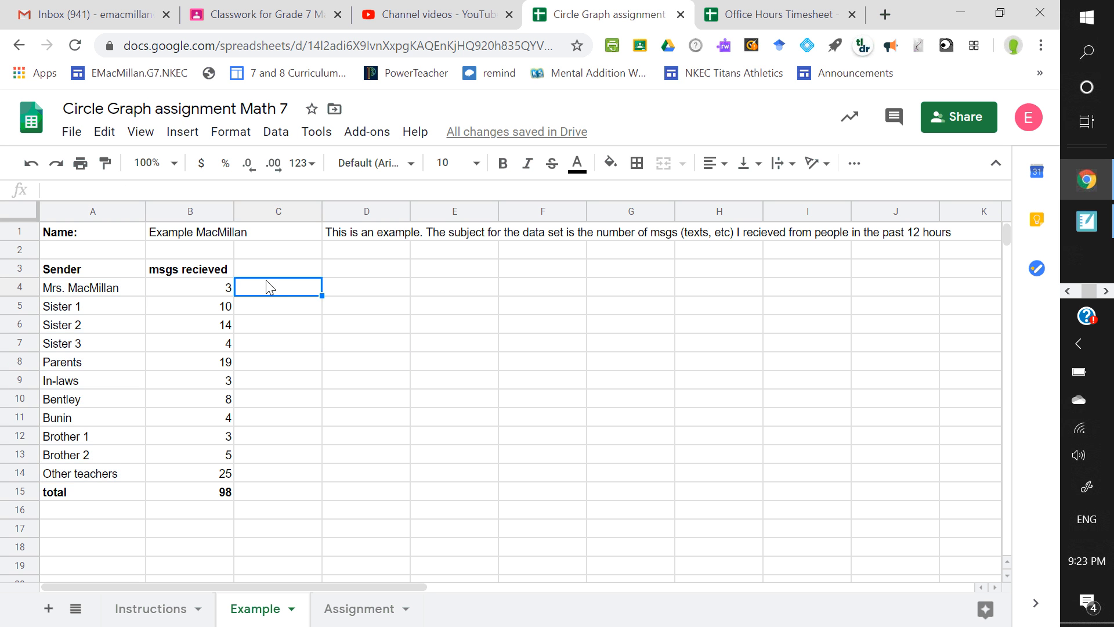
{"action": "left_click_drag", "start_coordinate": [230, 288], "coordinate": [228, 475]}
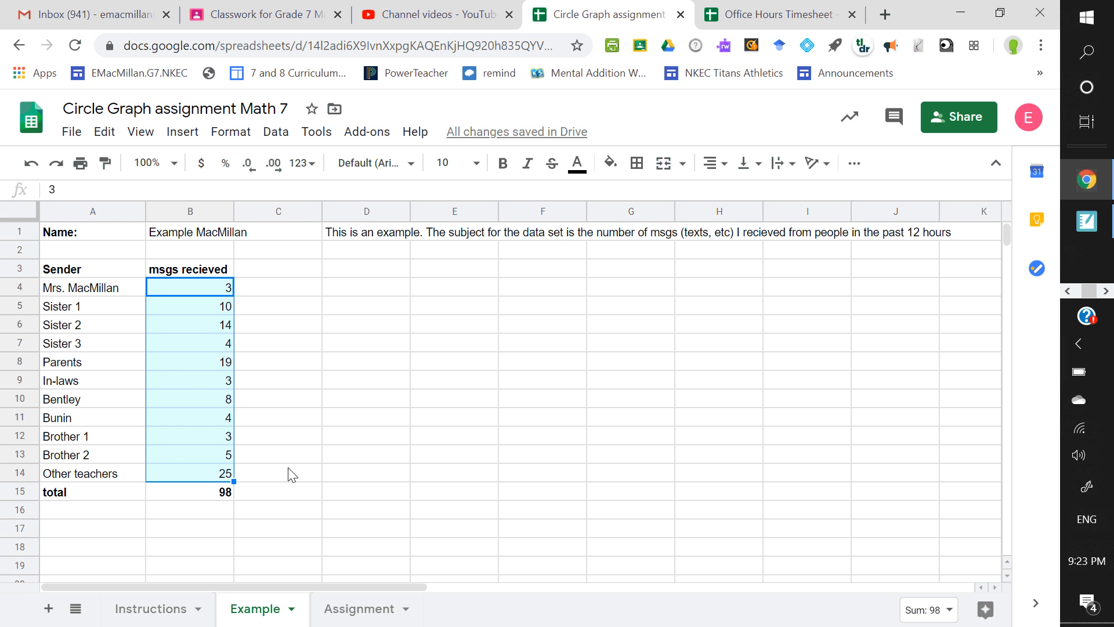
{"action": "left_click", "coordinate": [218, 275]}
{"action": "left_click", "coordinate": [177, 288]}
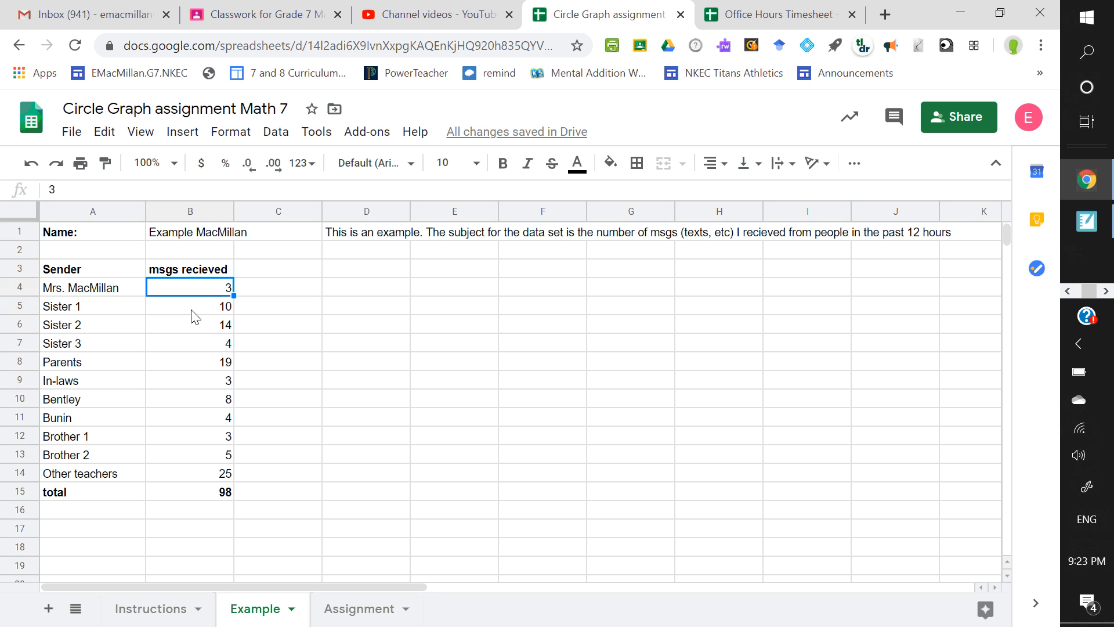
{"action": "left_click", "coordinate": [192, 310]}
{"action": "left_click", "coordinate": [197, 328]}
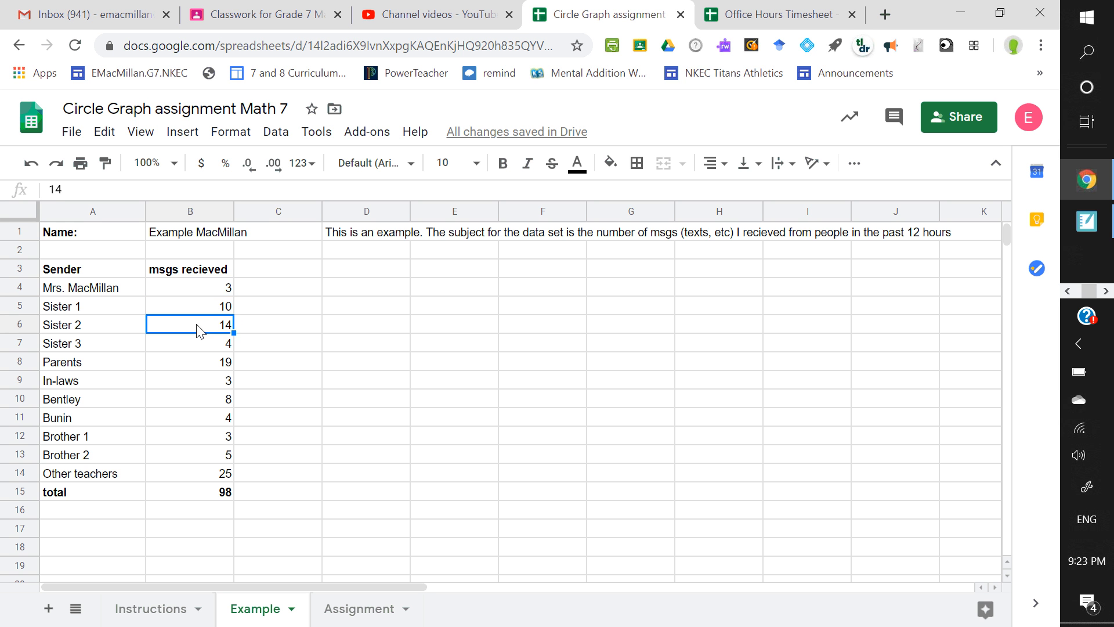
{"action": "left_click_drag", "start_coordinate": [210, 287], "coordinate": [225, 324]}
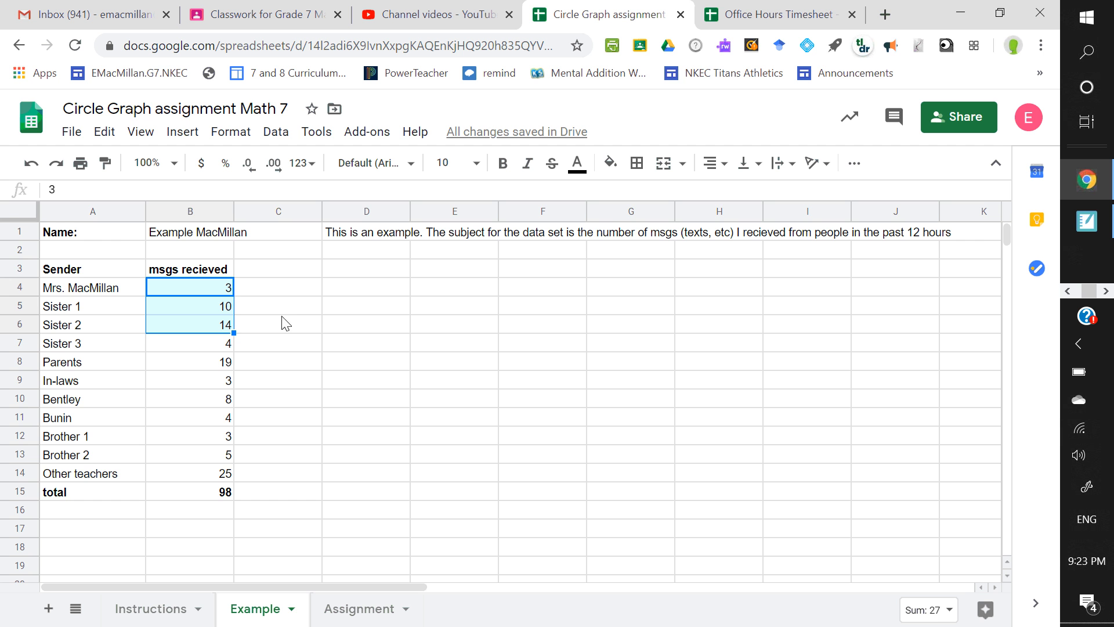
Step: Go back to the Instructions sheet and review the possible topics, from clothing types to Netflix shows
{"action": "left_click", "coordinate": [170, 610]}
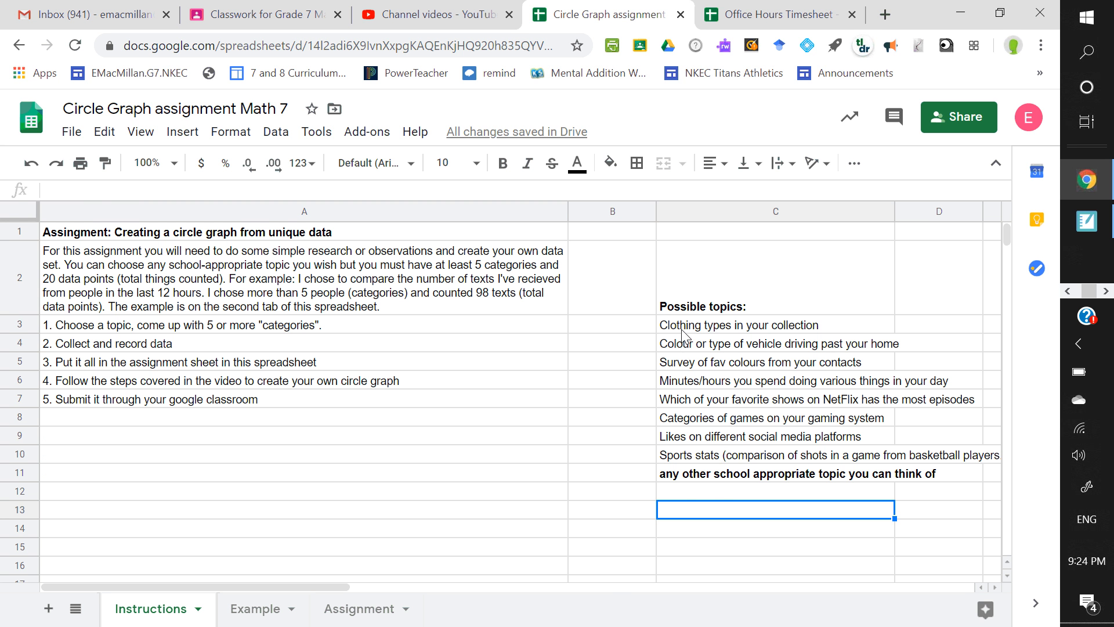
{"action": "left_click_drag", "start_coordinate": [686, 333], "coordinate": [738, 508]}
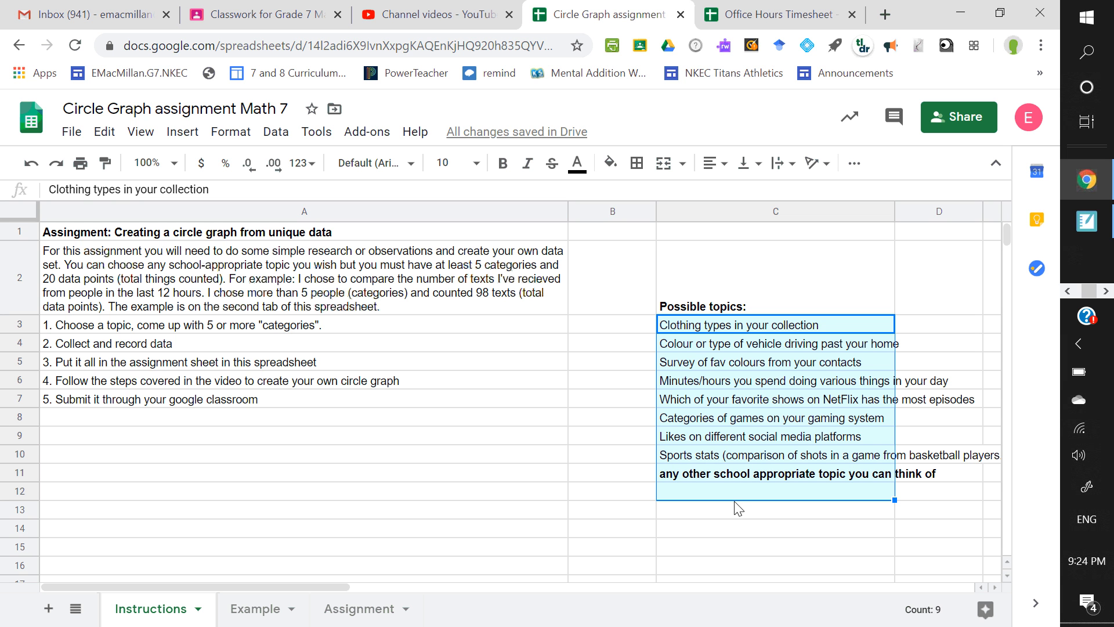
{"action": "left_click", "coordinate": [730, 514]}
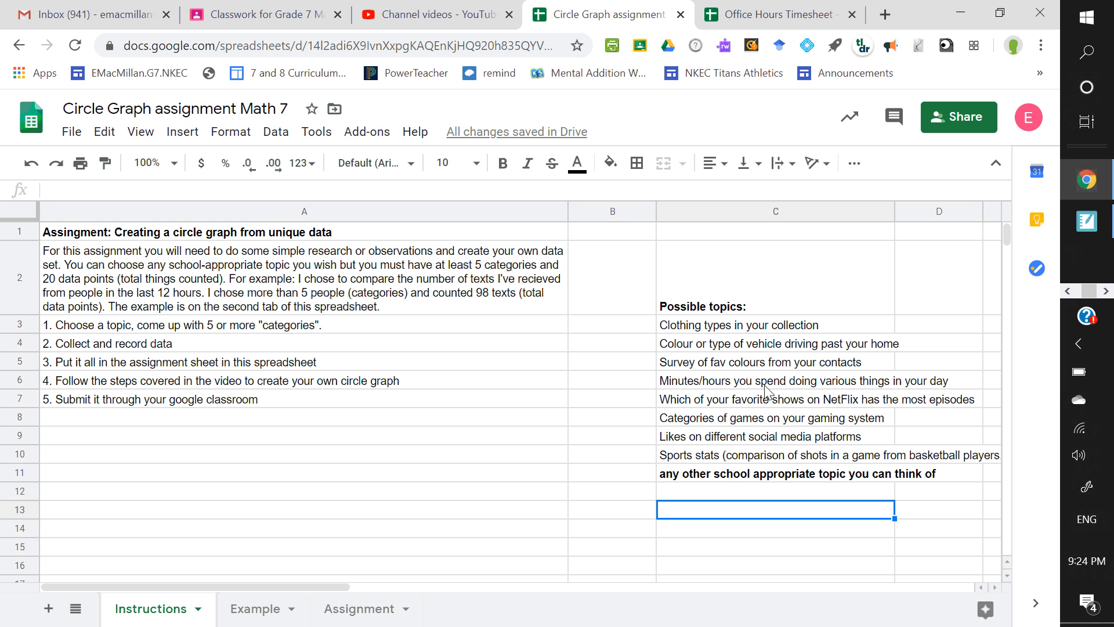
{"action": "left_click", "coordinate": [746, 499]}
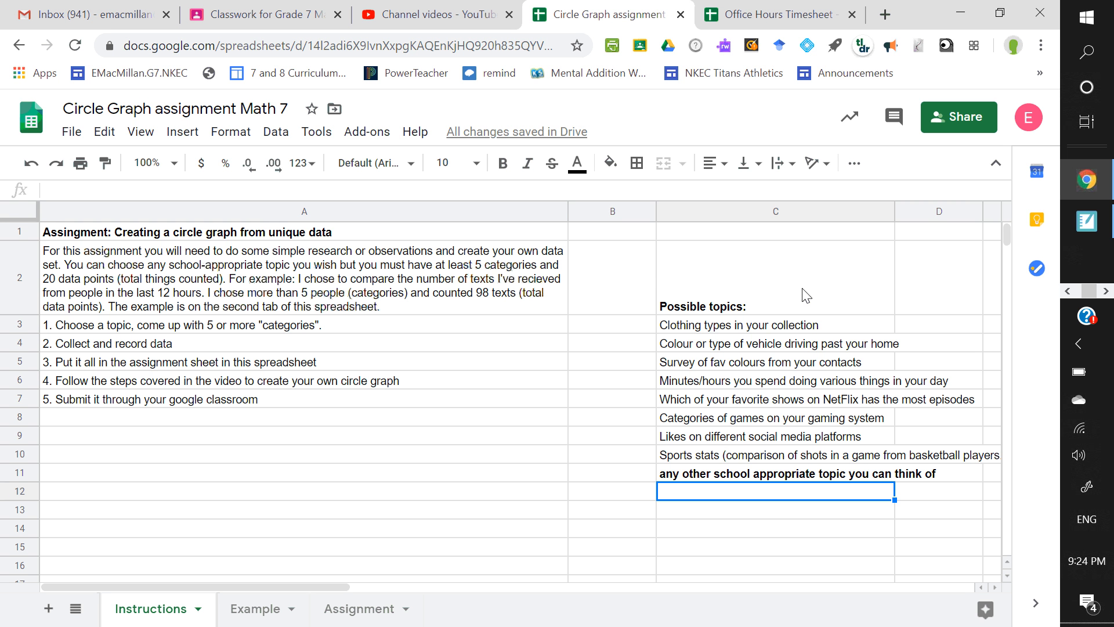
{"action": "left_click", "coordinate": [806, 330]}
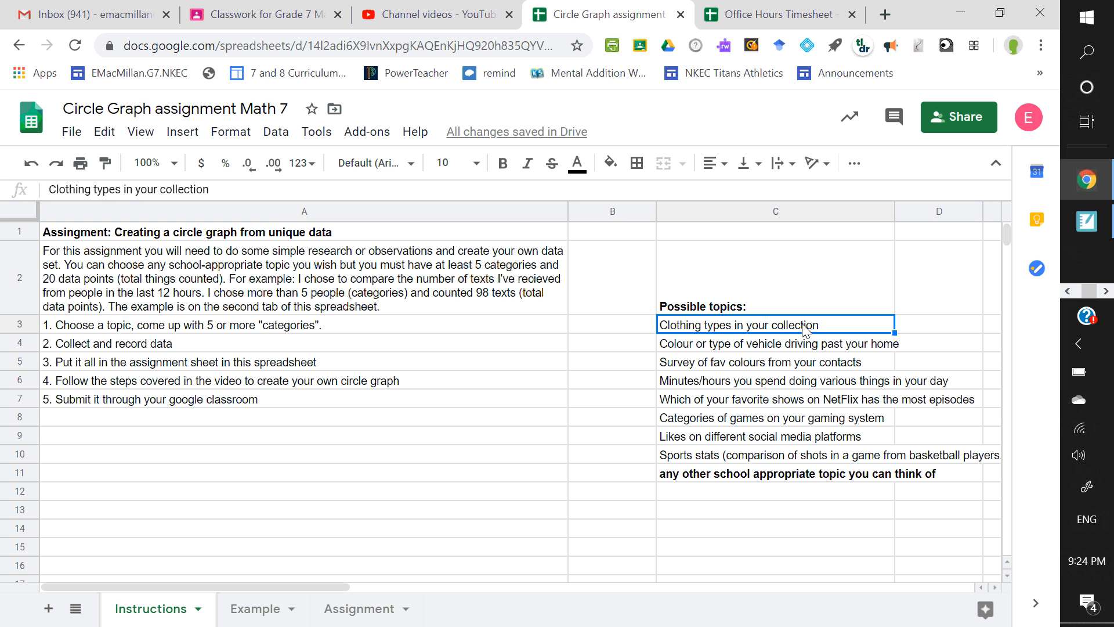
{"action": "left_click", "coordinate": [858, 347]}
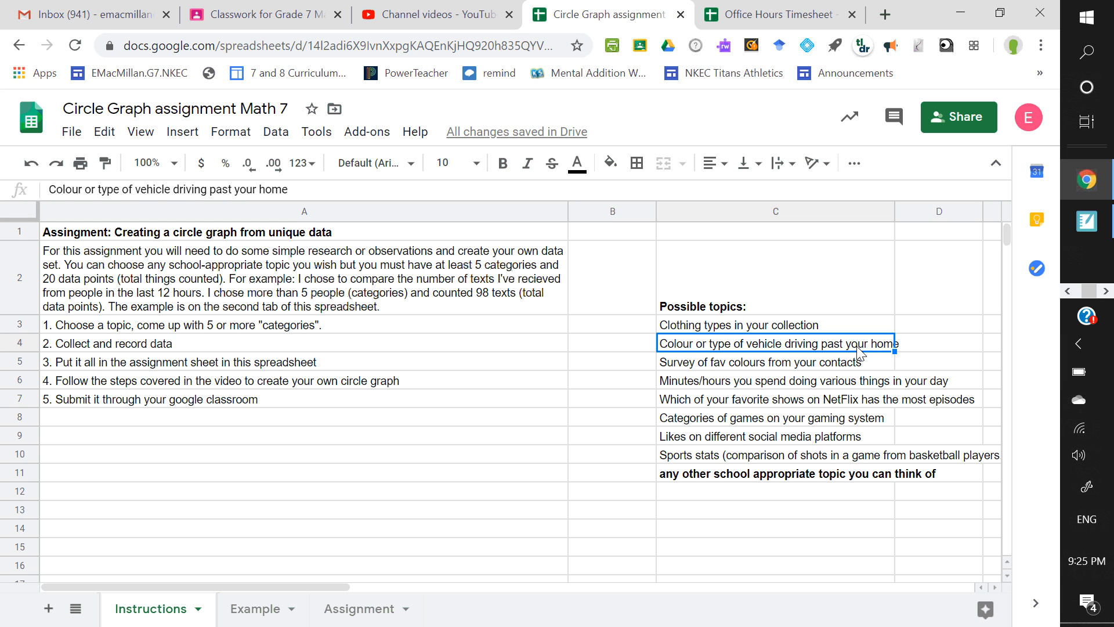
{"action": "left_click", "coordinate": [863, 363]}
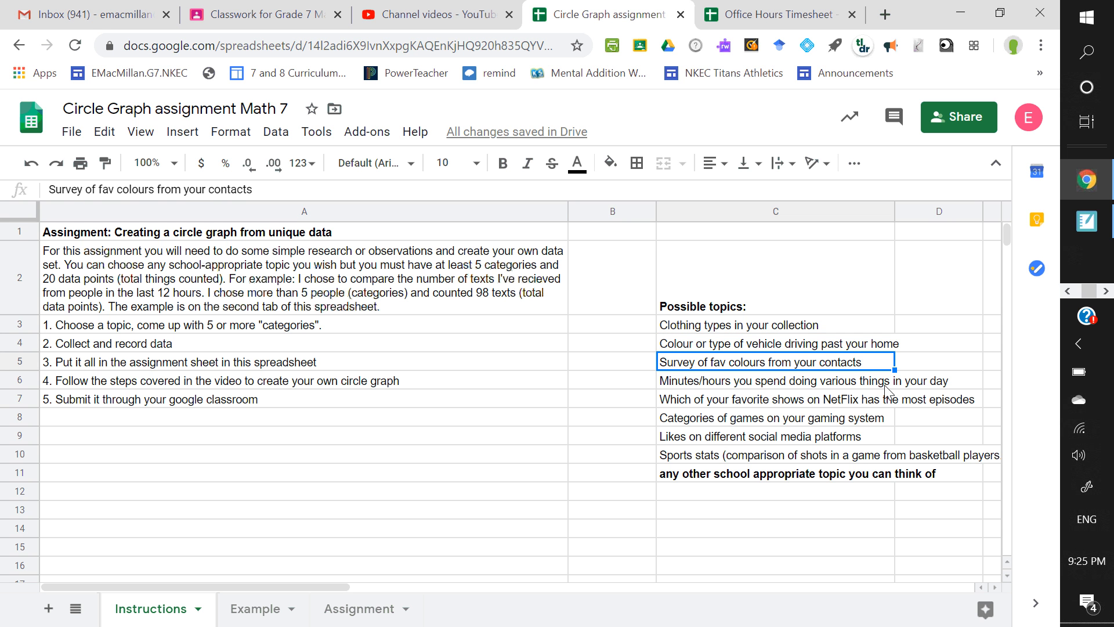
{"action": "left_click", "coordinate": [823, 385]}
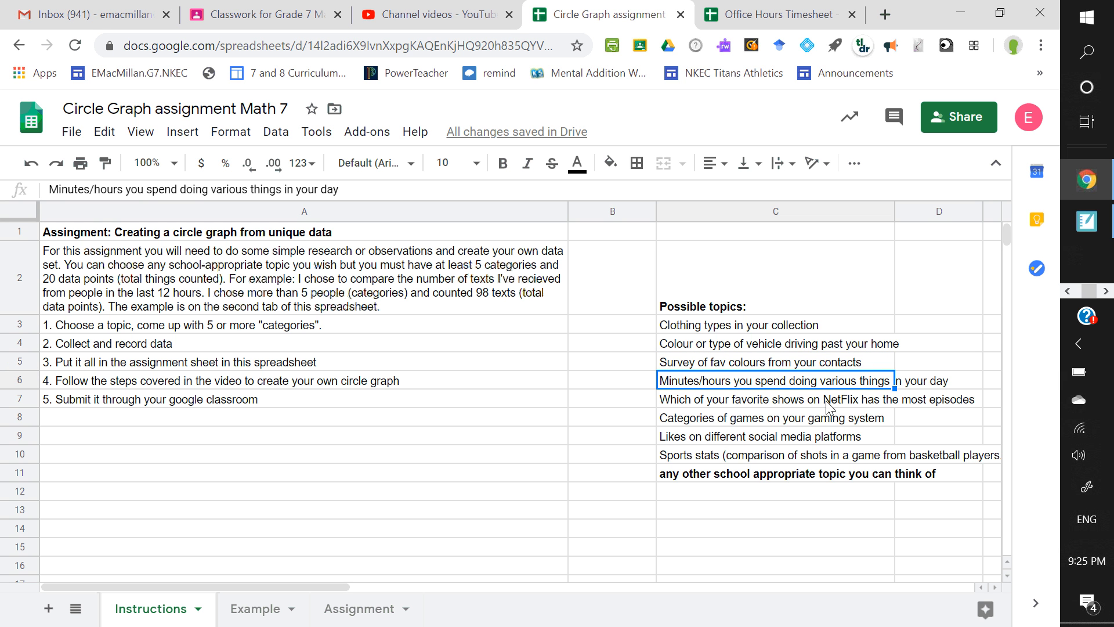
{"action": "left_click", "coordinate": [826, 401]}
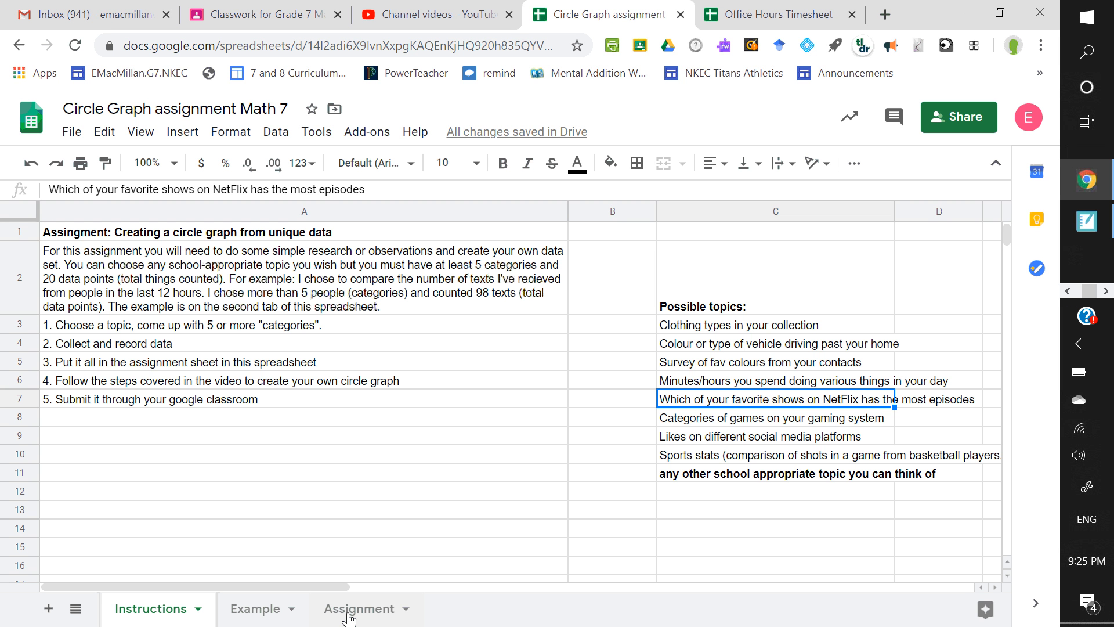
Step: Return to the Example sheet and read its name entry and the description of the data set's subject
{"action": "left_click", "coordinate": [262, 617]}
{"action": "left_click", "coordinate": [372, 382]}
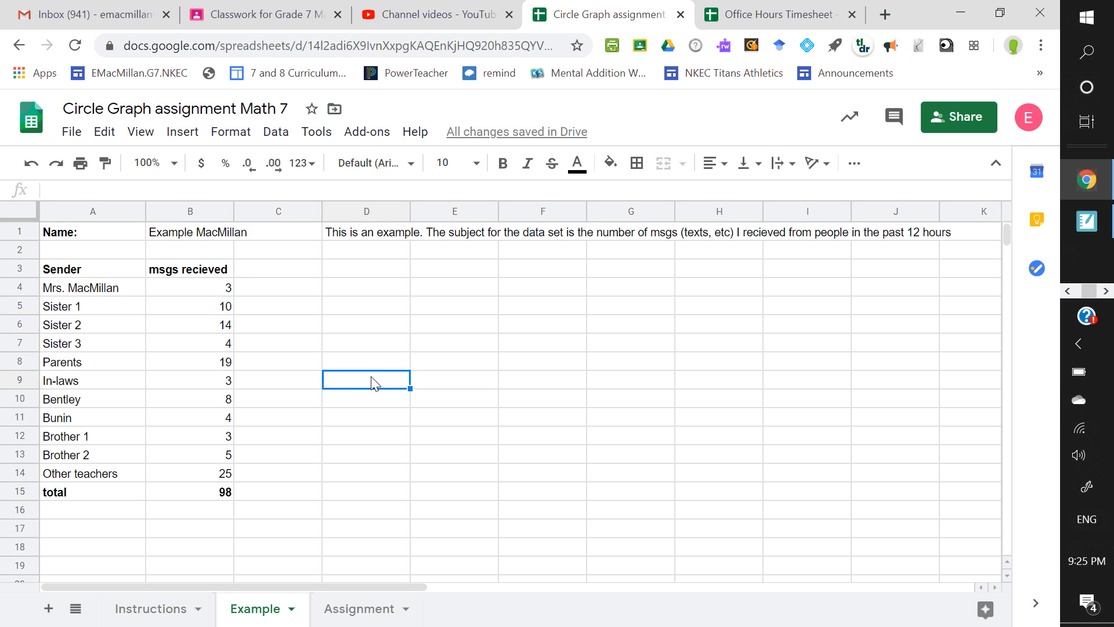
{"action": "left_click", "coordinate": [232, 233]}
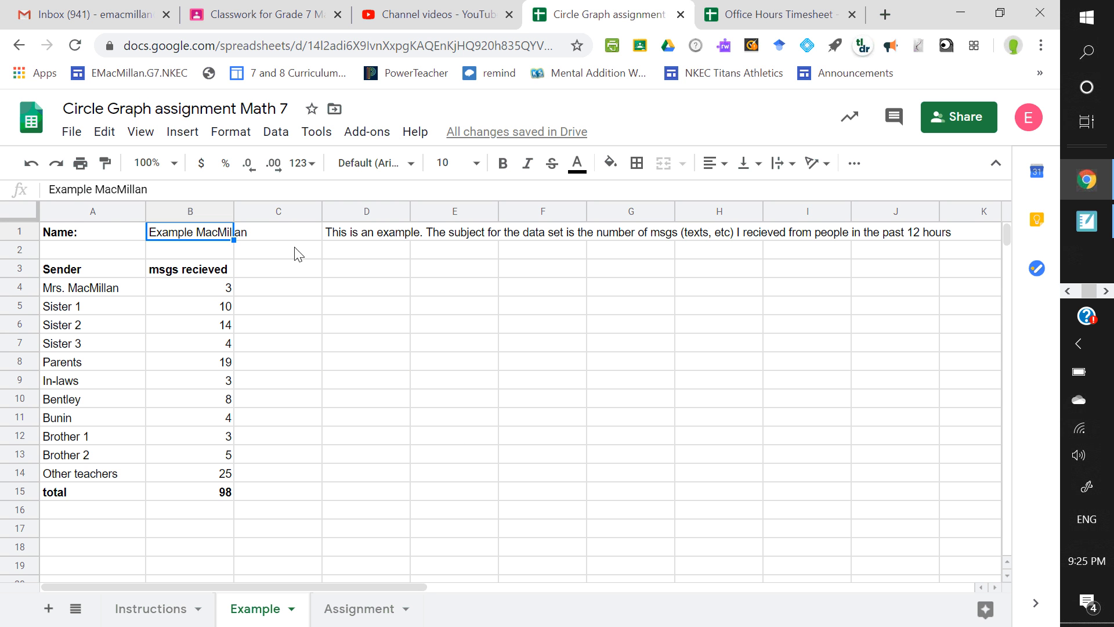
{"action": "left_click", "coordinate": [356, 241]}
{"action": "left_click_drag", "start_coordinate": [355, 240], "coordinate": [479, 238]}
{"action": "left_click", "coordinate": [497, 237]}
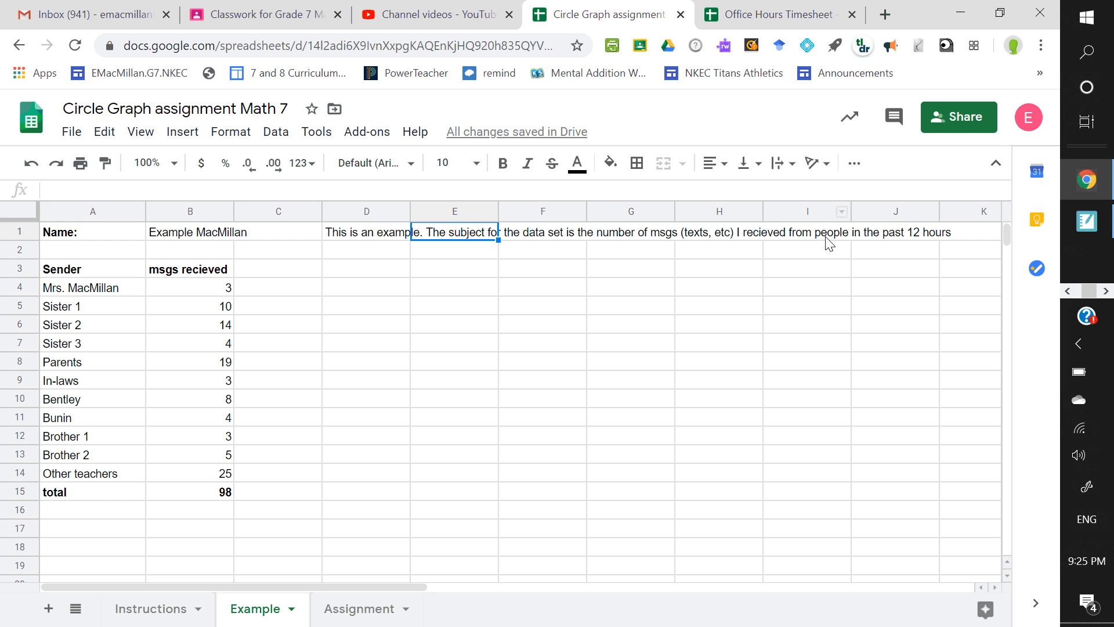
Step: Go through the sender categories in column A one by one, from row 4 to Other teachers
{"action": "left_click", "coordinate": [125, 290]}
{"action": "left_click", "coordinate": [131, 322]}
{"action": "left_click", "coordinate": [128, 309]}
{"action": "left_click", "coordinate": [129, 325]}
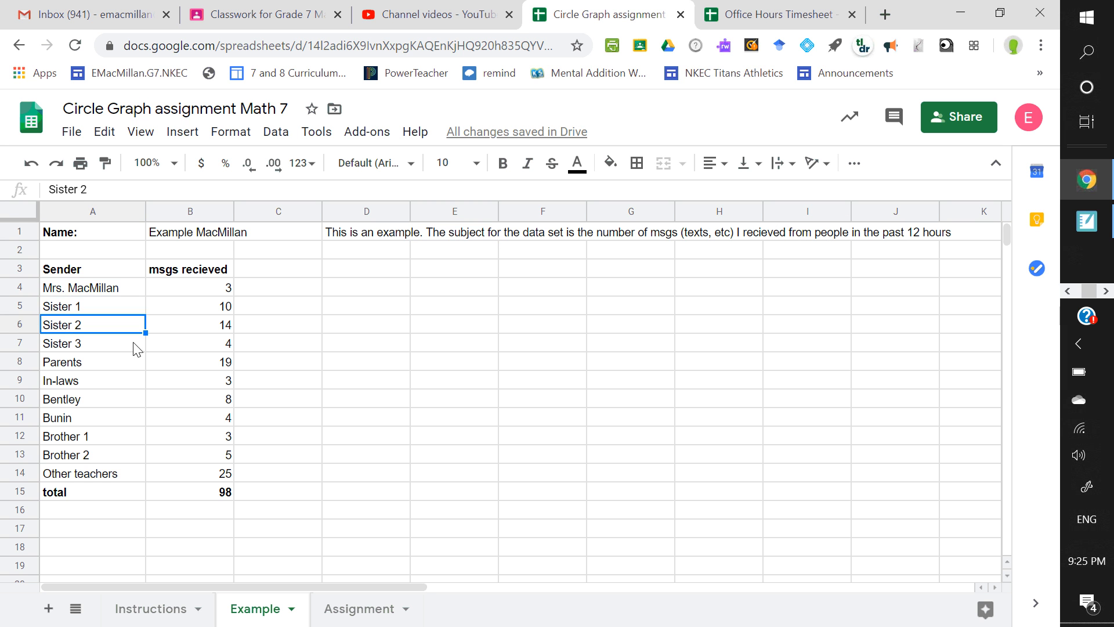
{"action": "left_click", "coordinate": [130, 343]}
{"action": "left_click", "coordinate": [131, 361]}
{"action": "left_click", "coordinate": [132, 380]}
{"action": "left_click", "coordinate": [129, 400]}
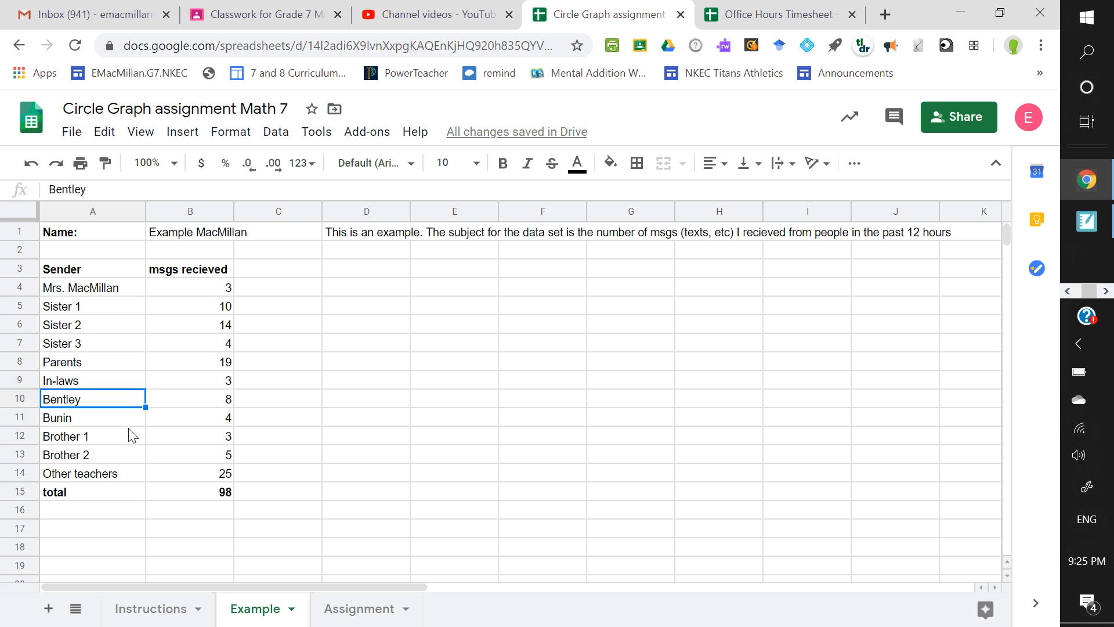
{"action": "left_click", "coordinate": [129, 418]}
{"action": "left_click", "coordinate": [130, 436]}
{"action": "left_click", "coordinate": [131, 455]}
{"action": "left_click", "coordinate": [131, 475]}
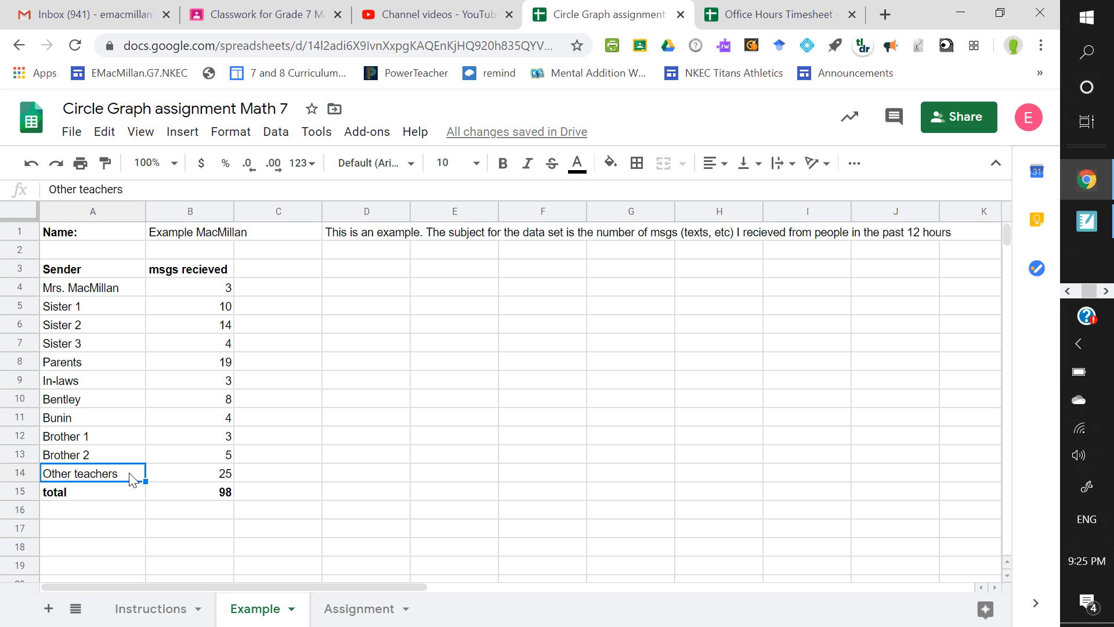
Step: Review the received message counts for the first three senders in cells B4 to B6
{"action": "left_click", "coordinate": [117, 293]}
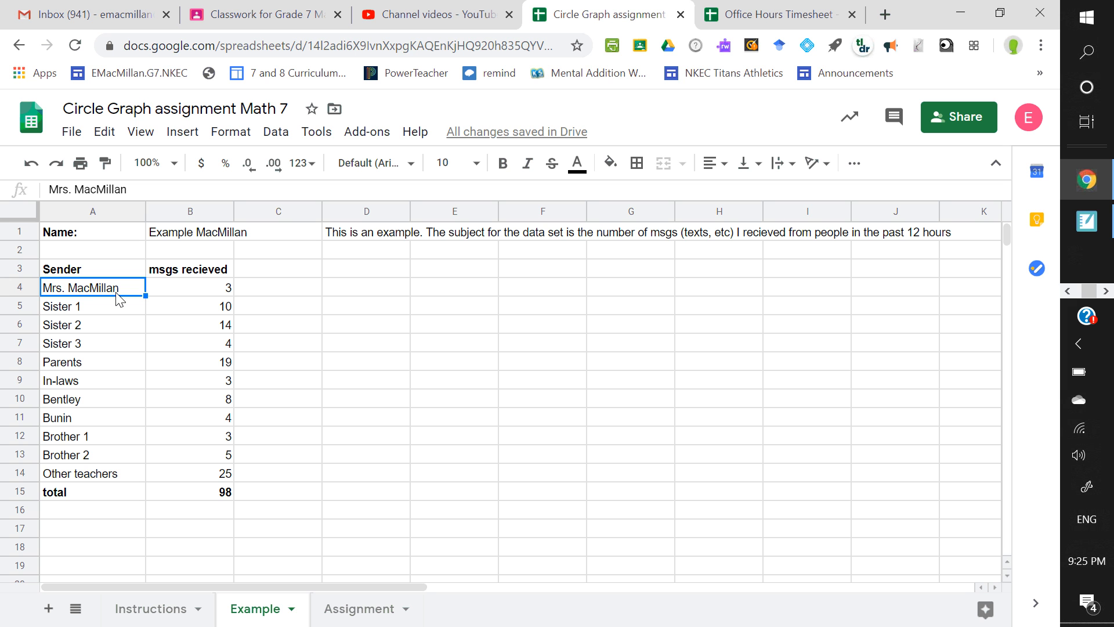
{"action": "left_click", "coordinate": [186, 299]}
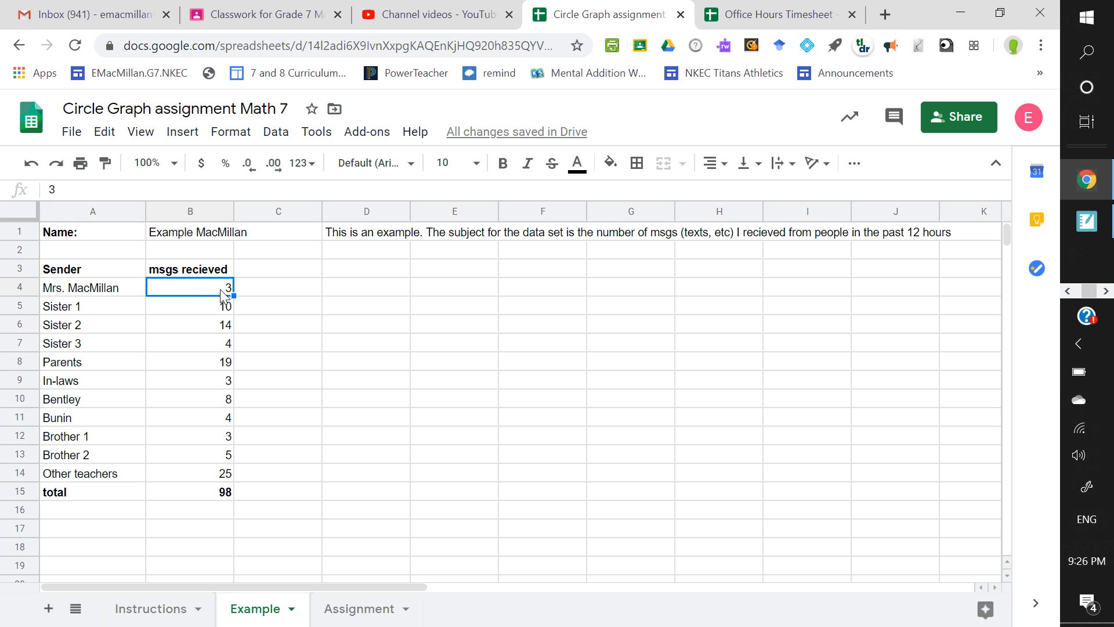
{"action": "left_click", "coordinate": [212, 309]}
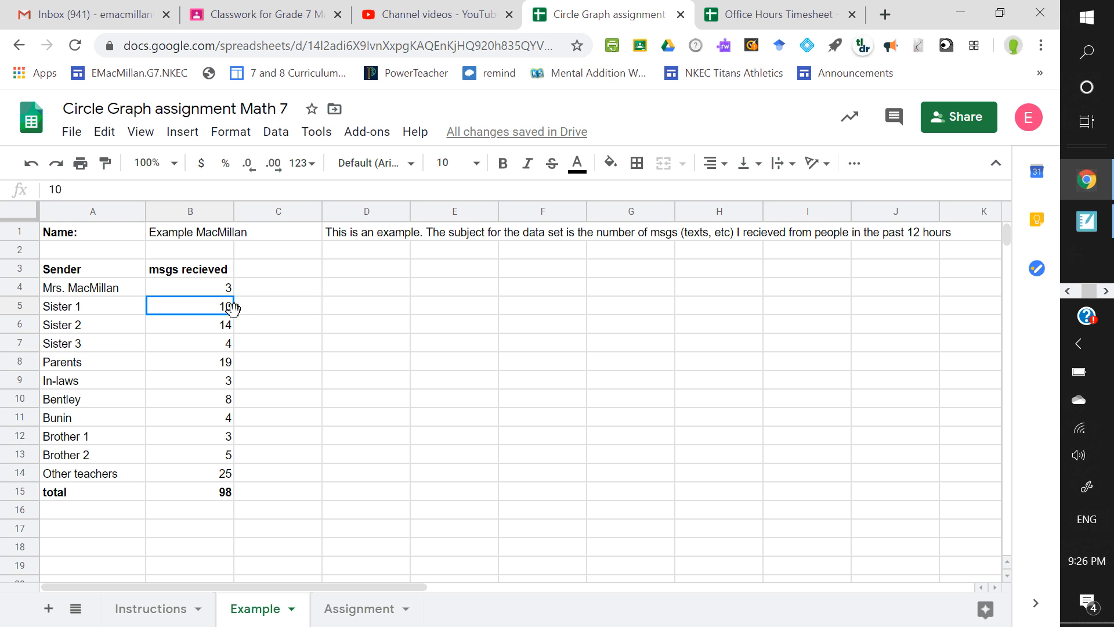
{"action": "left_click", "coordinate": [232, 329]}
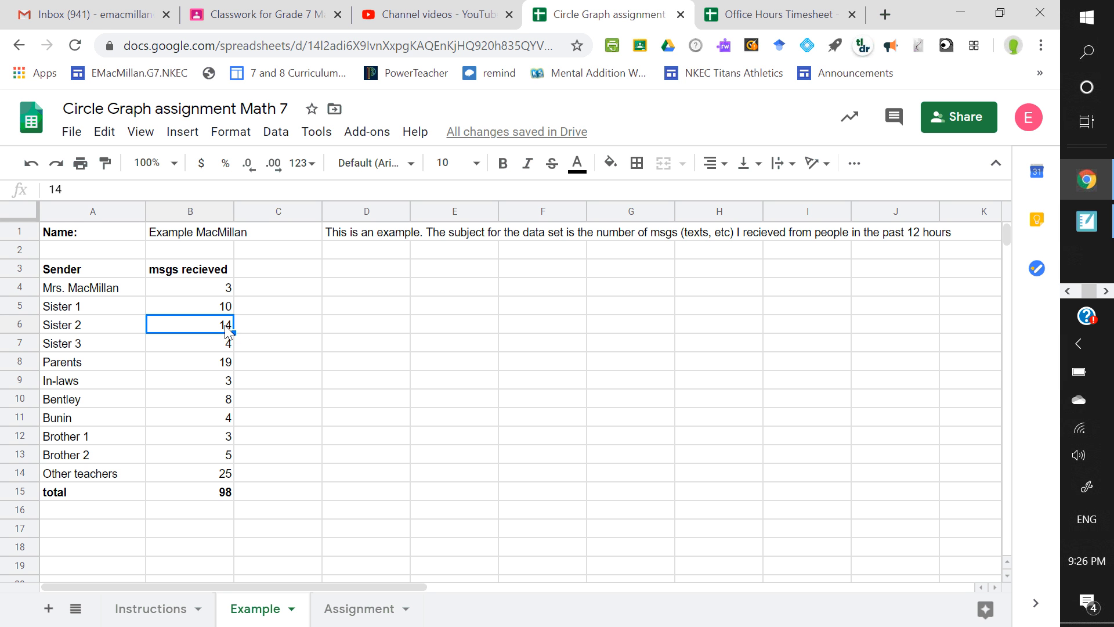
Step: Review the message counts in cells B7 and B10, and check the sum of all counts in B4:B14
{"action": "left_click", "coordinate": [223, 347]}
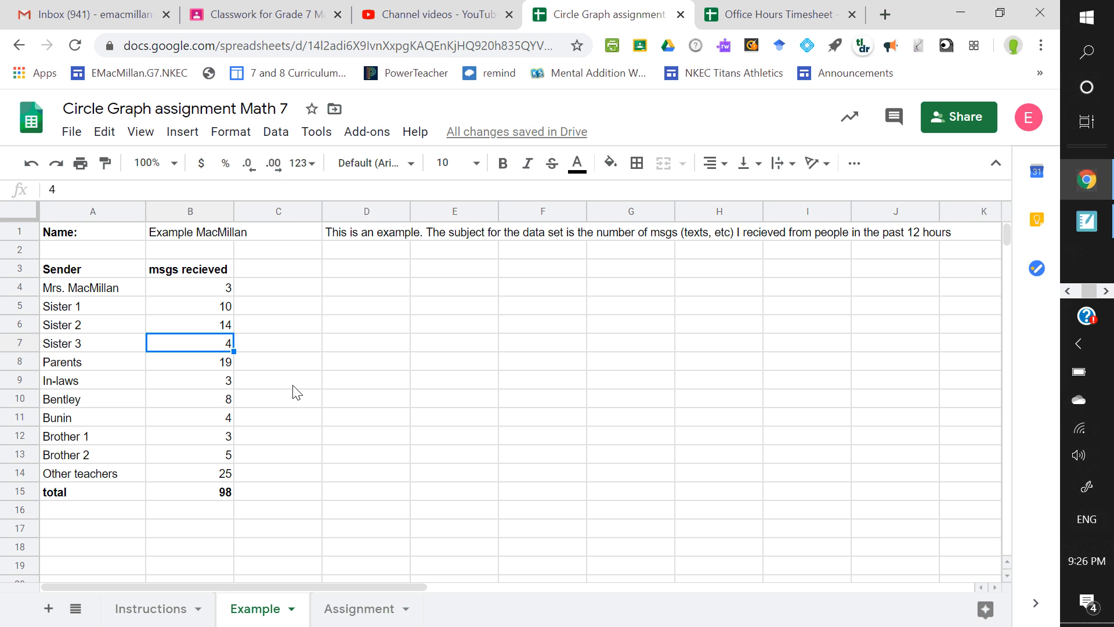
{"action": "left_click", "coordinate": [229, 397]}
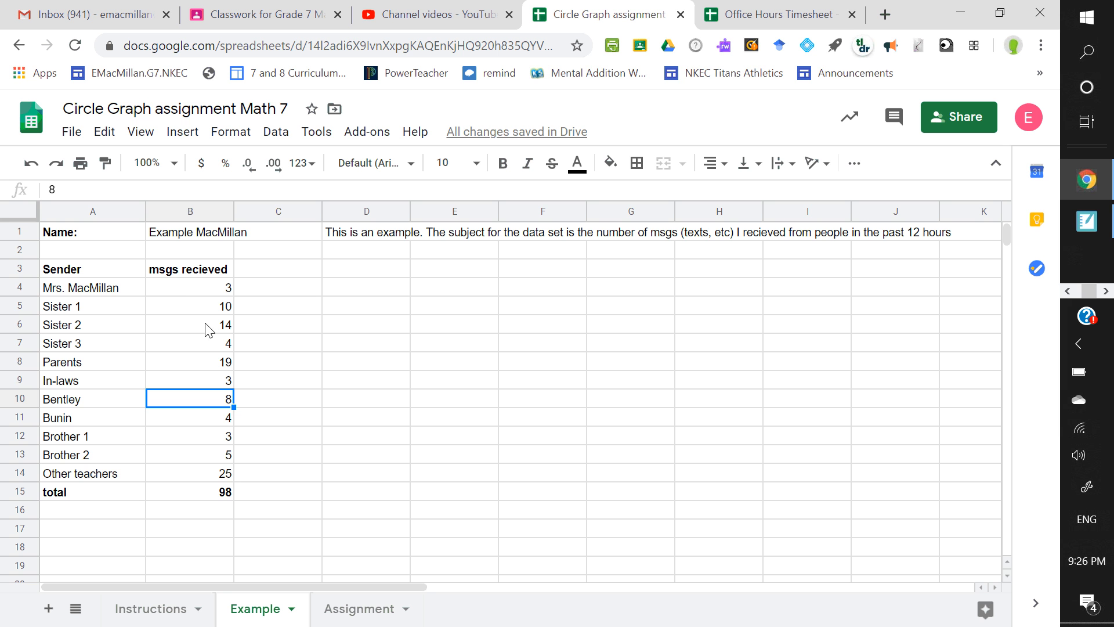
{"action": "left_click_drag", "start_coordinate": [199, 290], "coordinate": [224, 473]}
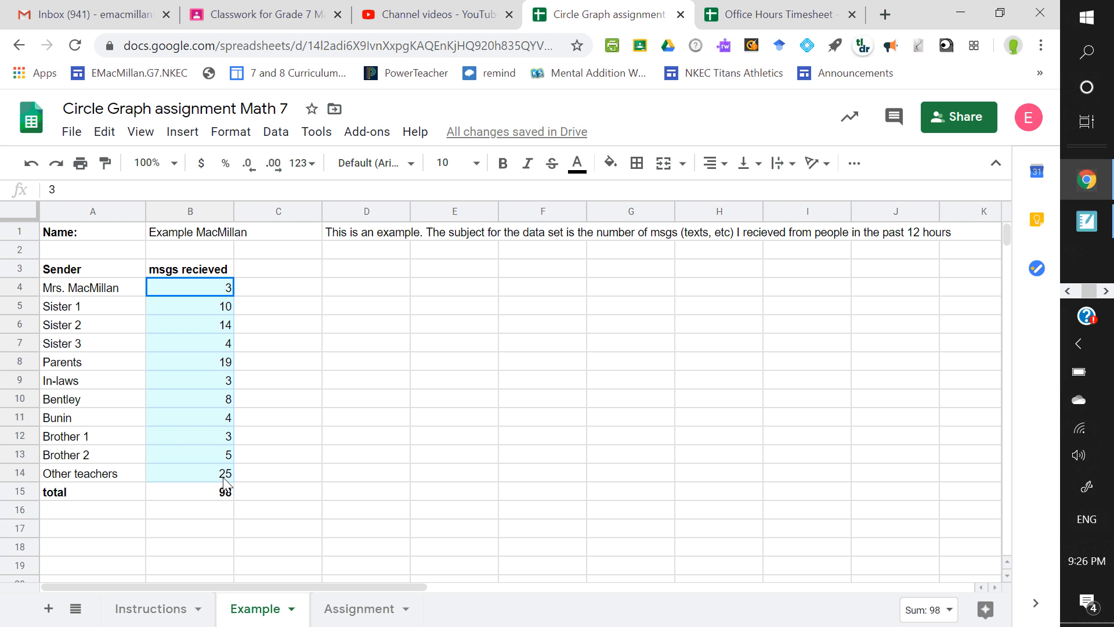
{"action": "left_click", "coordinate": [301, 456]}
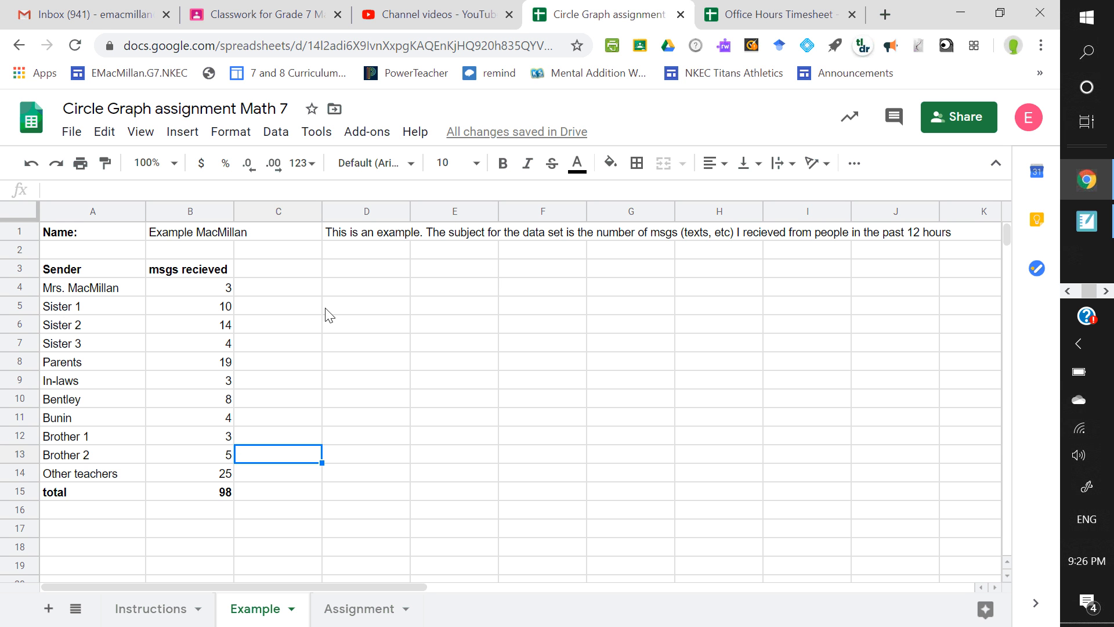
Step: Insert a pie chart from the sender and message data in A3:B14 and place it beside the data table
{"action": "left_click", "coordinate": [70, 270]}
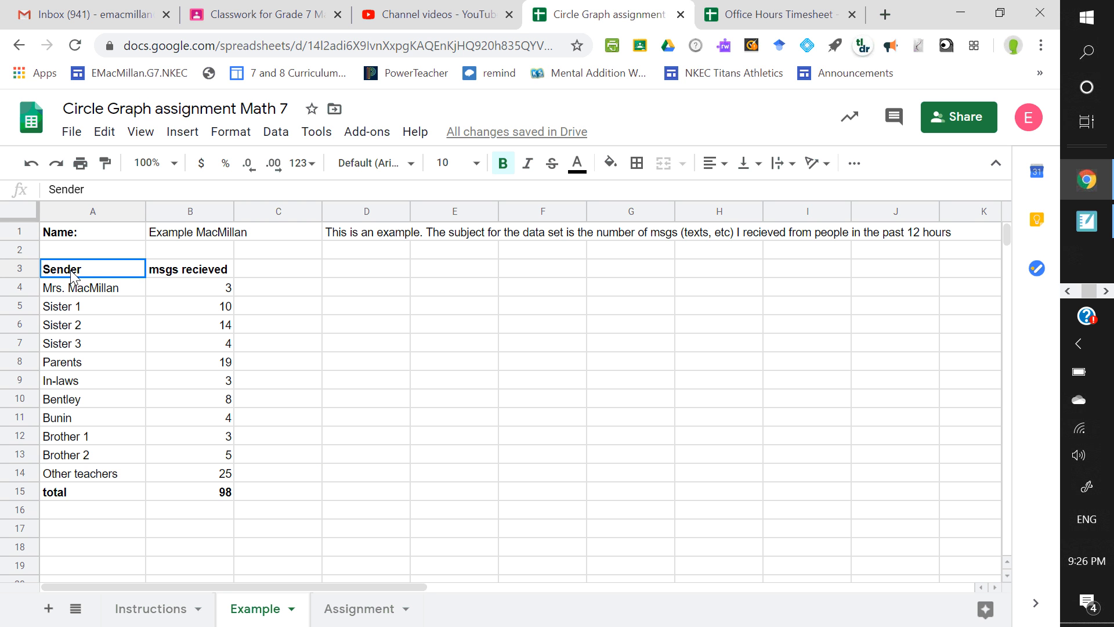
{"action": "left_click_drag", "start_coordinate": [97, 270], "coordinate": [231, 480]}
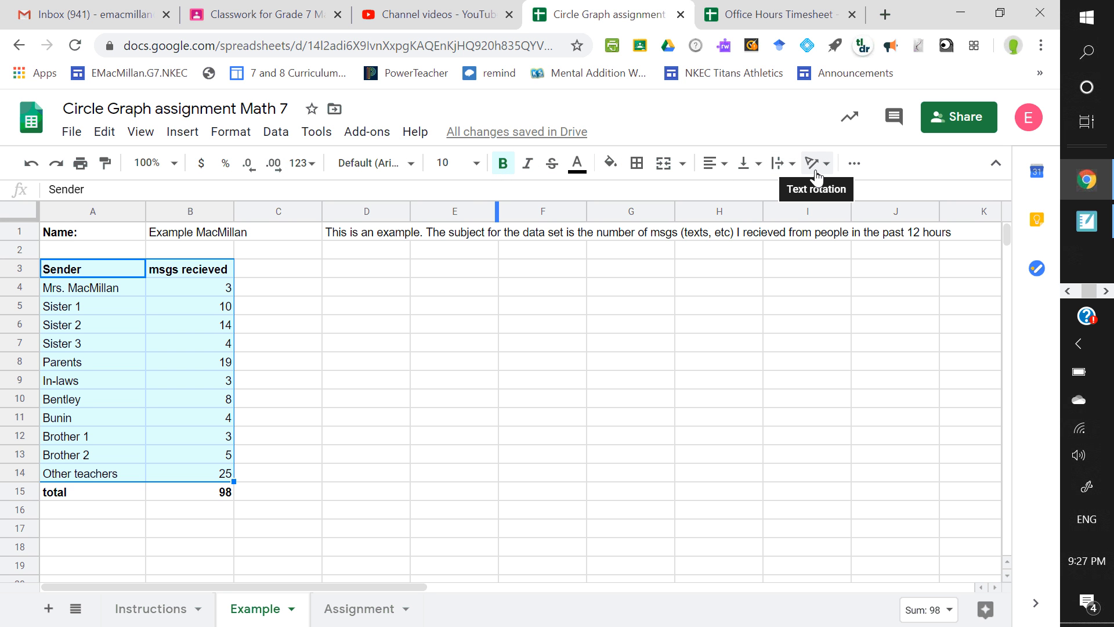
{"action": "left_click", "coordinate": [857, 173]}
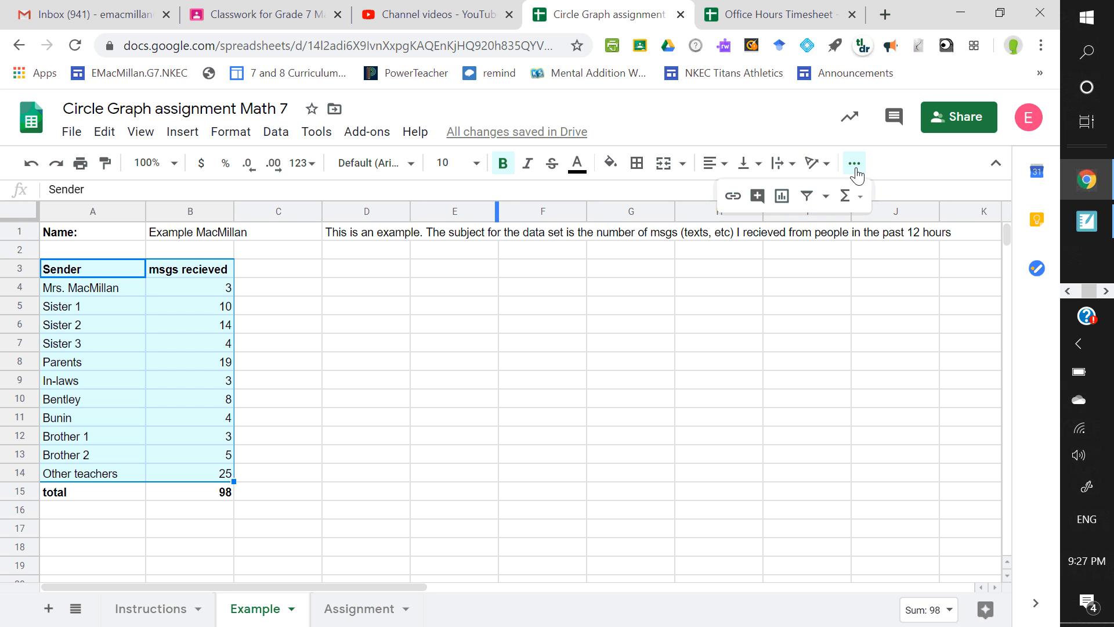
{"action": "left_click", "coordinate": [782, 197]}
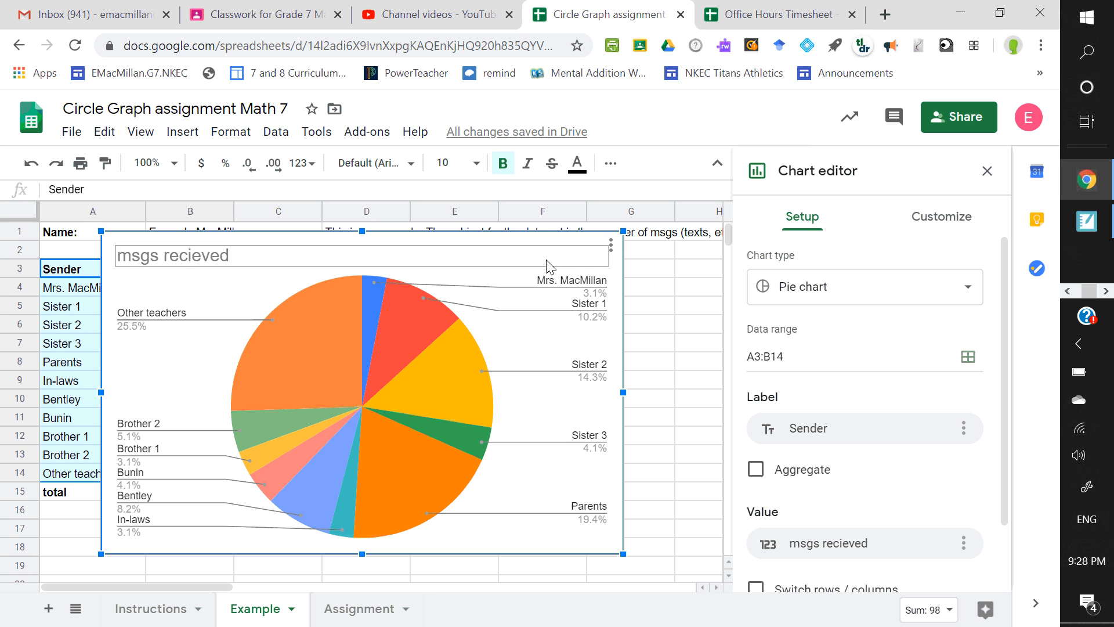
{"action": "left_click", "coordinate": [987, 171]}
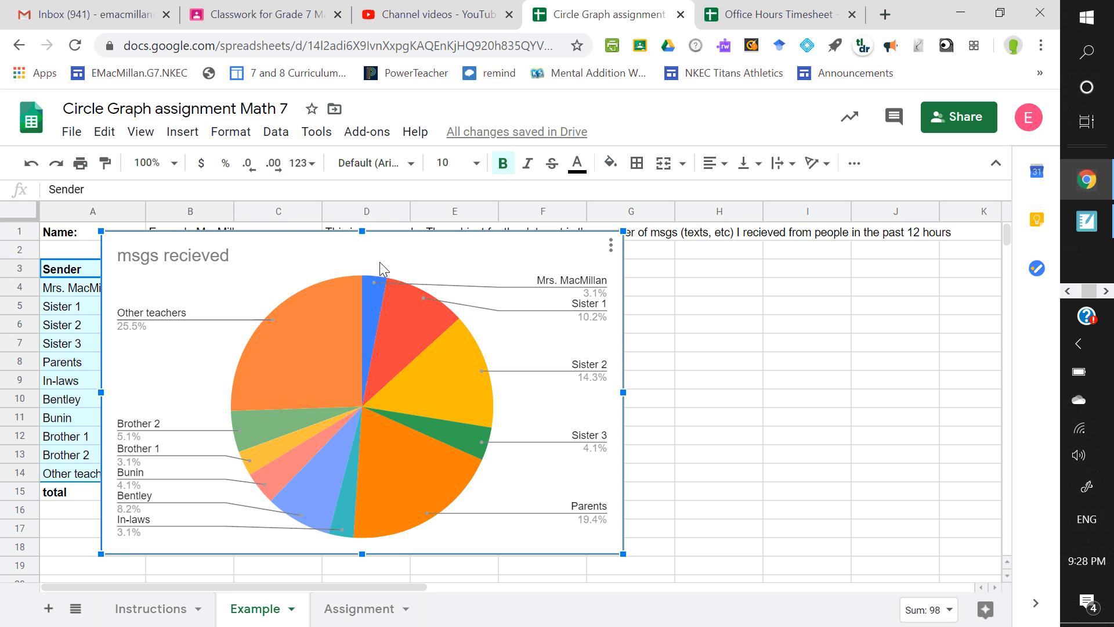
{"action": "left_click_drag", "start_coordinate": [380, 262], "coordinate": [667, 275]}
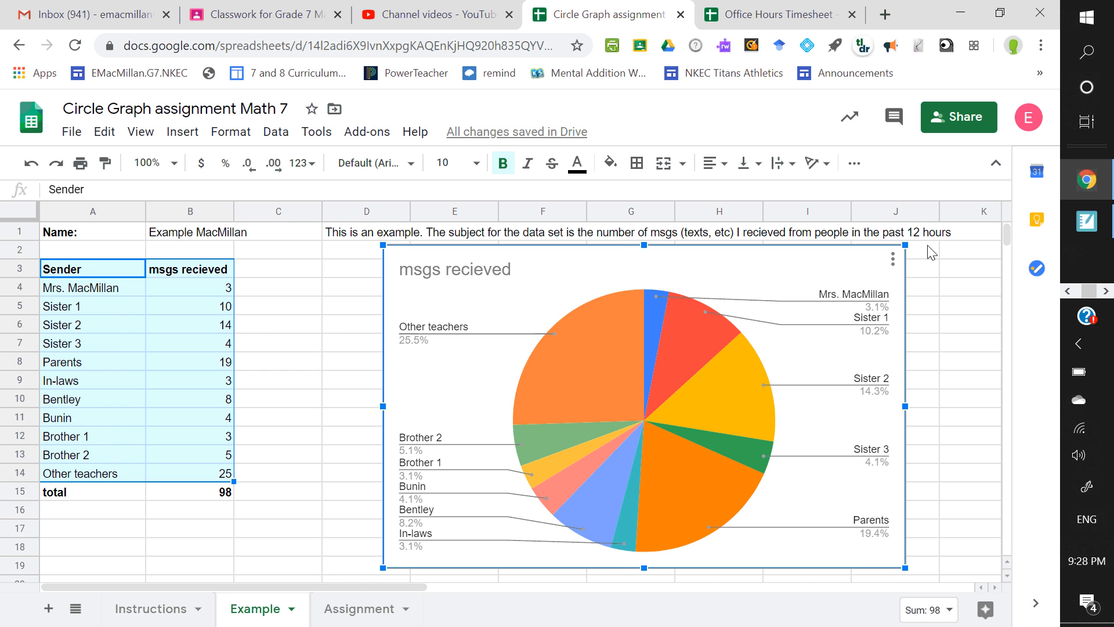
{"action": "left_click", "coordinate": [958, 299]}
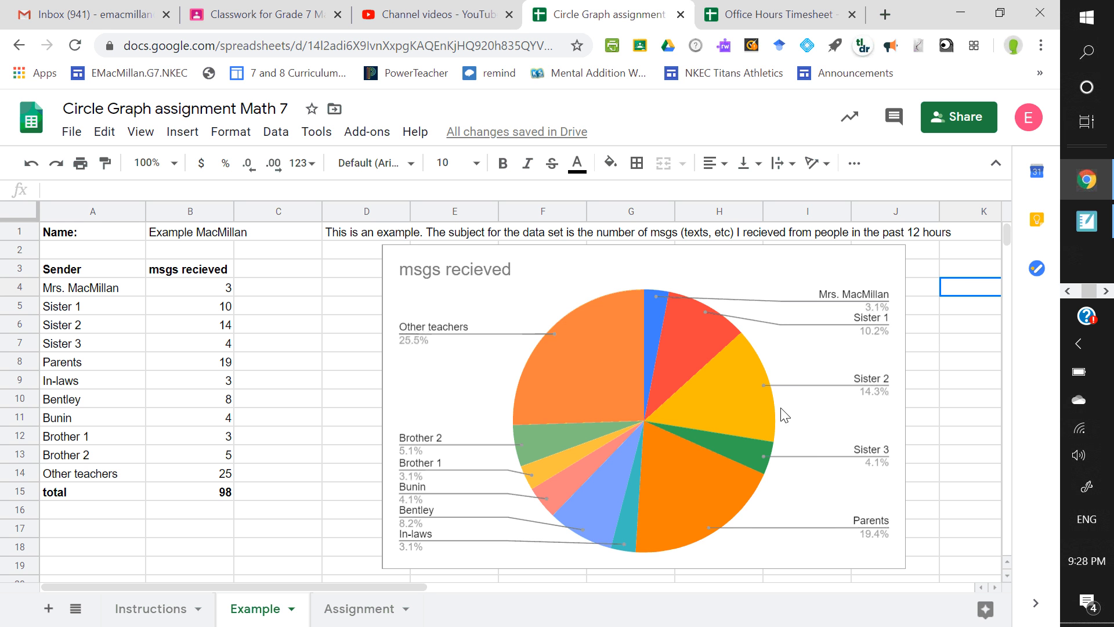
Step: Replace the pie chart with one built from A3:B15, including the total row, and place it beside the data table
{"action": "left_click", "coordinate": [547, 309]}
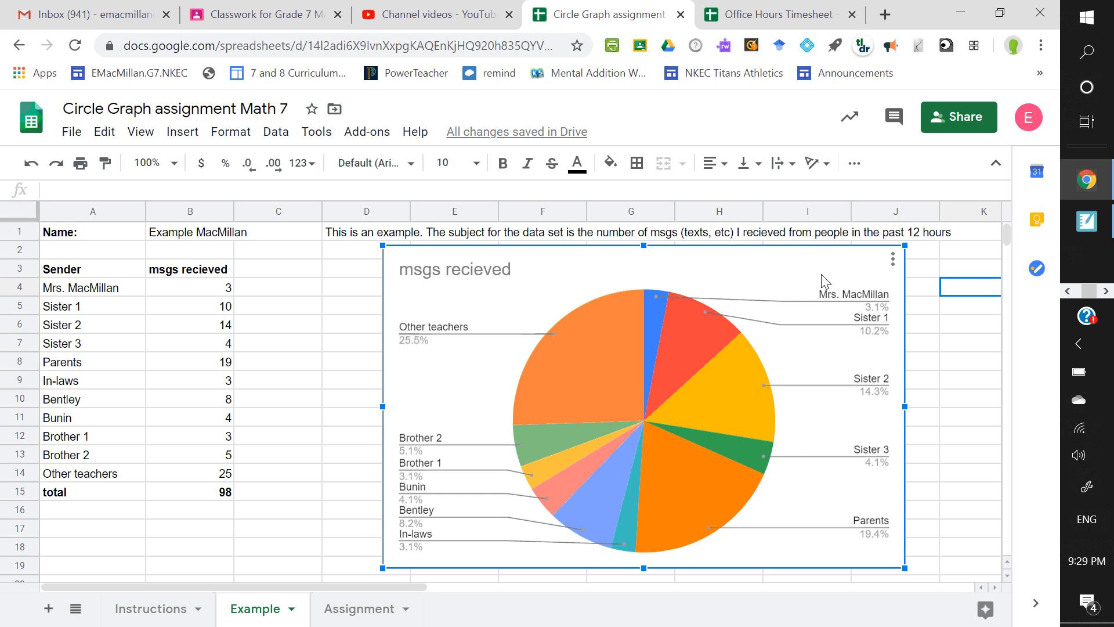
{"action": "key", "text": "Delete"}
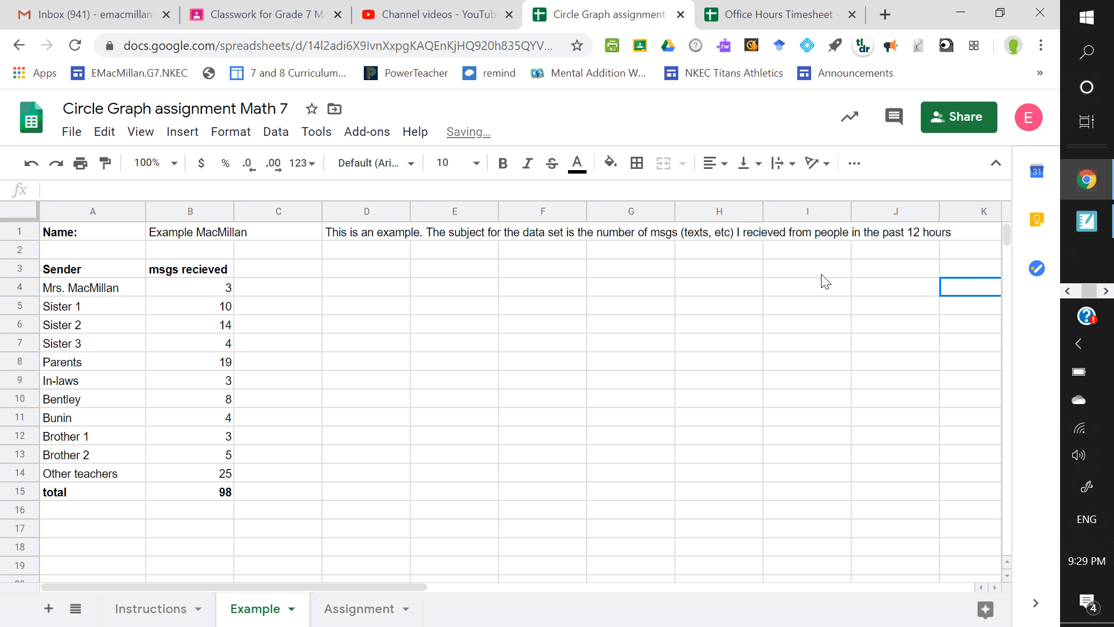
{"action": "left_click_drag", "start_coordinate": [58, 276], "coordinate": [210, 500]}
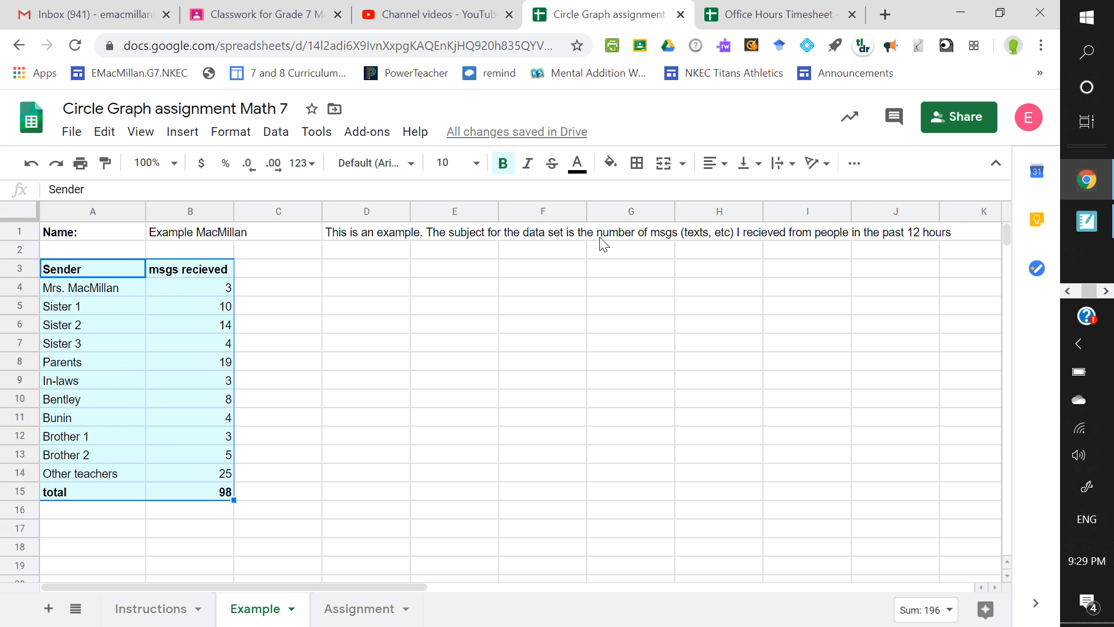
{"action": "left_click", "coordinate": [852, 165]}
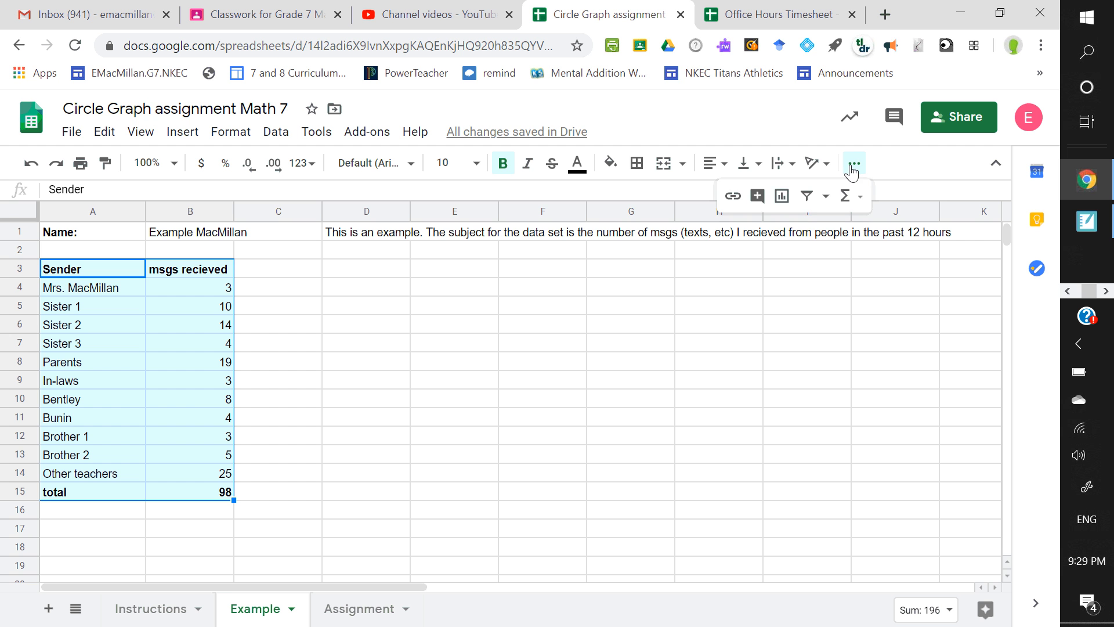
{"action": "left_click", "coordinate": [782, 197]}
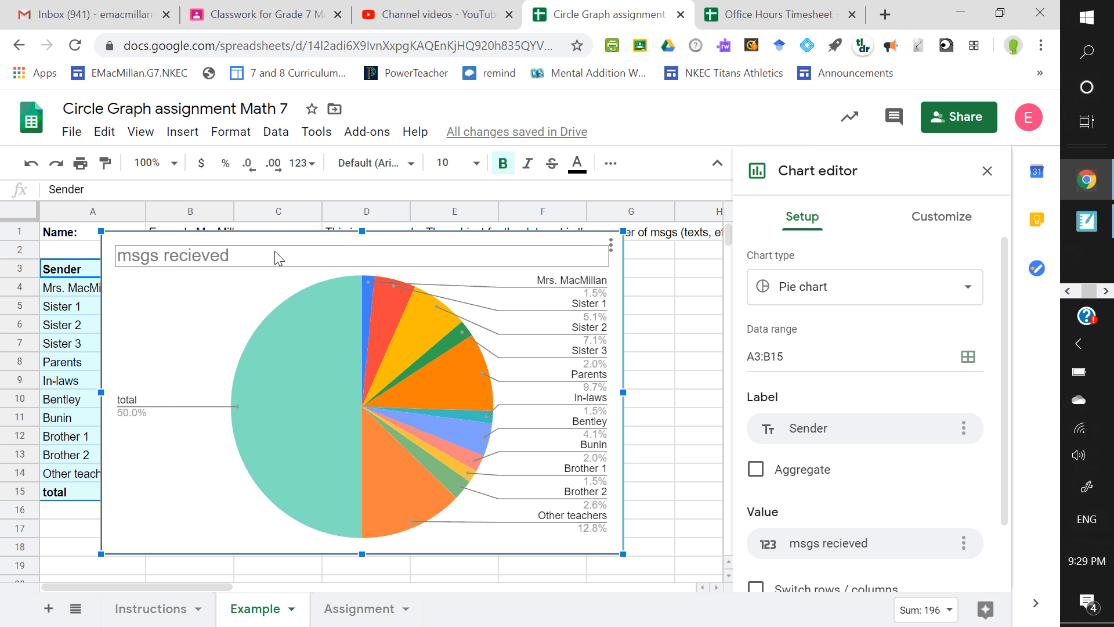
{"action": "left_click", "coordinate": [987, 170]}
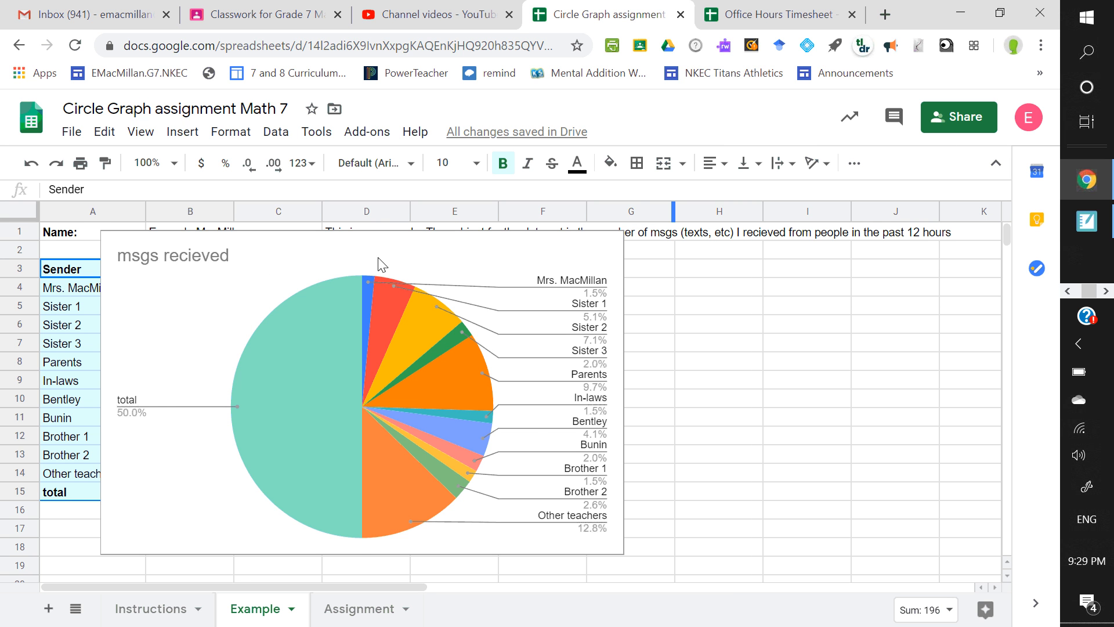
{"action": "left_click", "coordinate": [442, 260]}
{"action": "left_click_drag", "start_coordinate": [409, 258], "coordinate": [721, 253]}
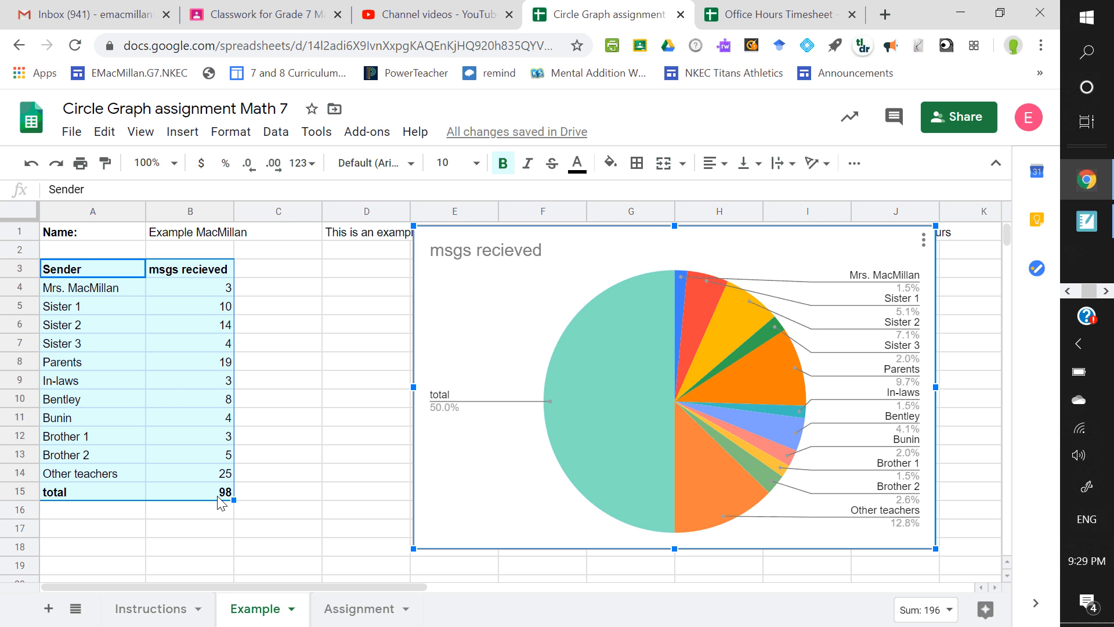
Step: Delete the pie chart that includes the total row
{"action": "mouse_move", "coordinate": [625, 323]}
{"action": "key", "text": "Delete"}
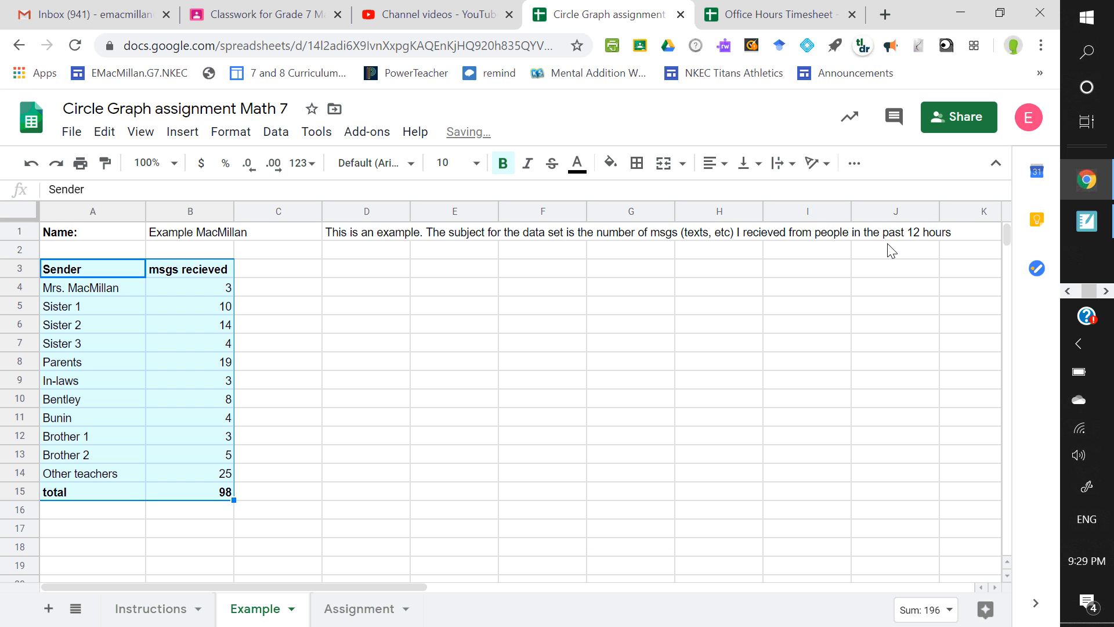
{"action": "left_click", "coordinate": [302, 510]}
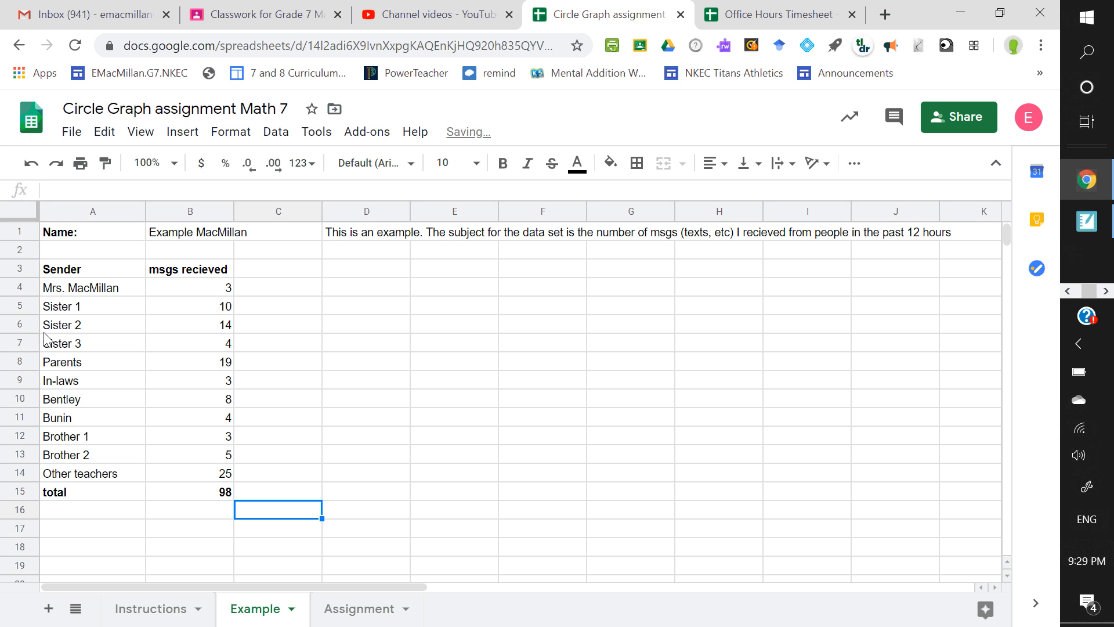
Step: Insert a pie chart from A3:B14, leaving out the total row, and position it beside the data table
{"action": "left_click_drag", "start_coordinate": [56, 275], "coordinate": [229, 477]}
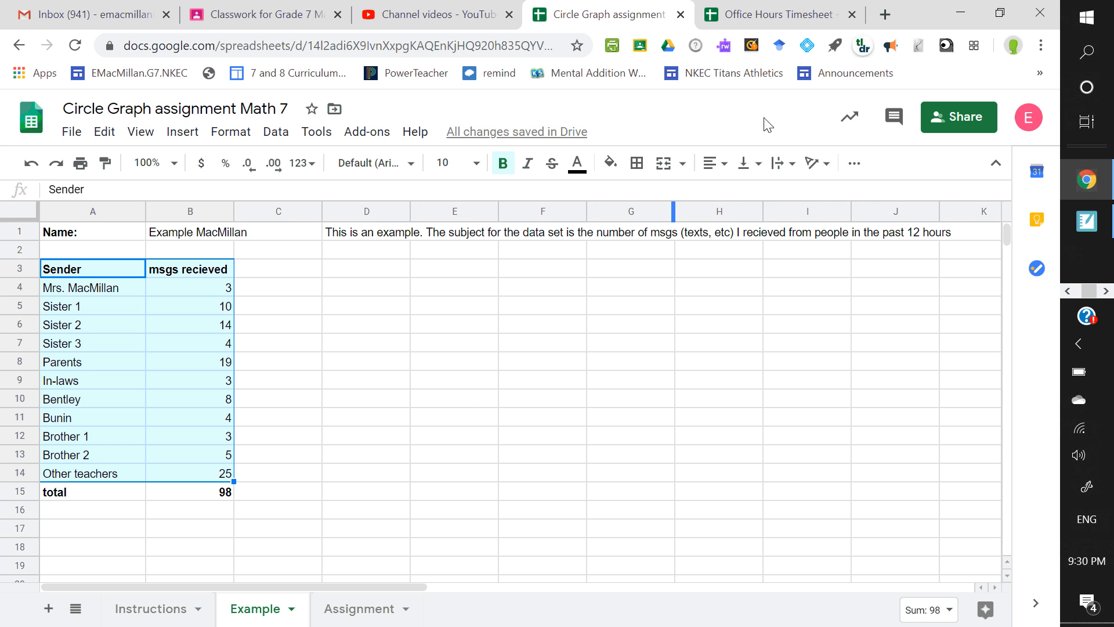
{"action": "left_click", "coordinate": [855, 165]}
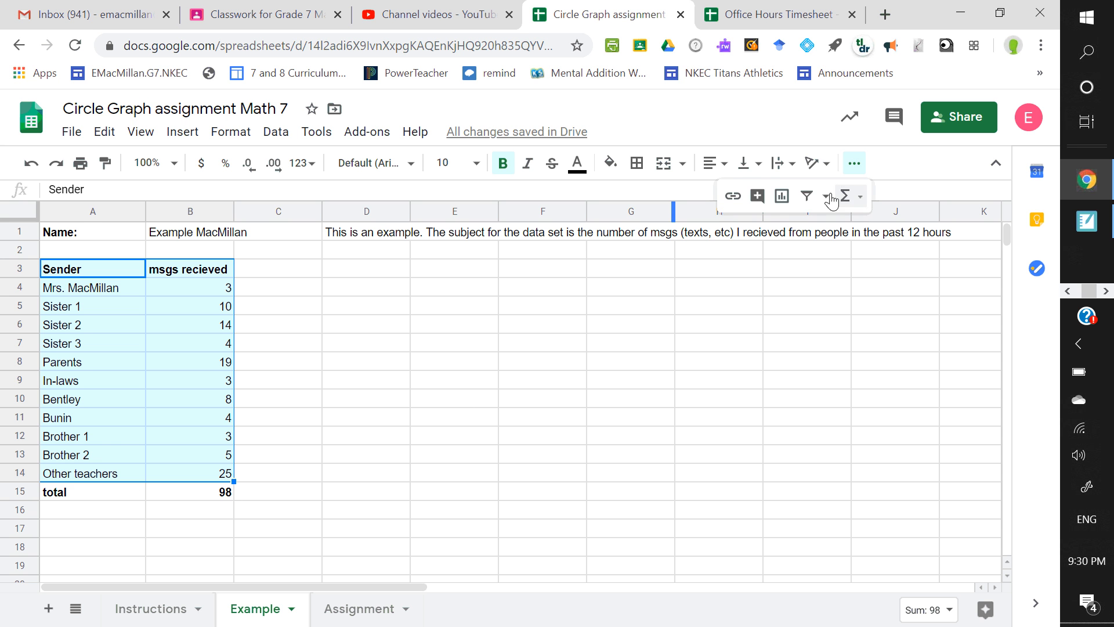
{"action": "left_click", "coordinate": [783, 199]}
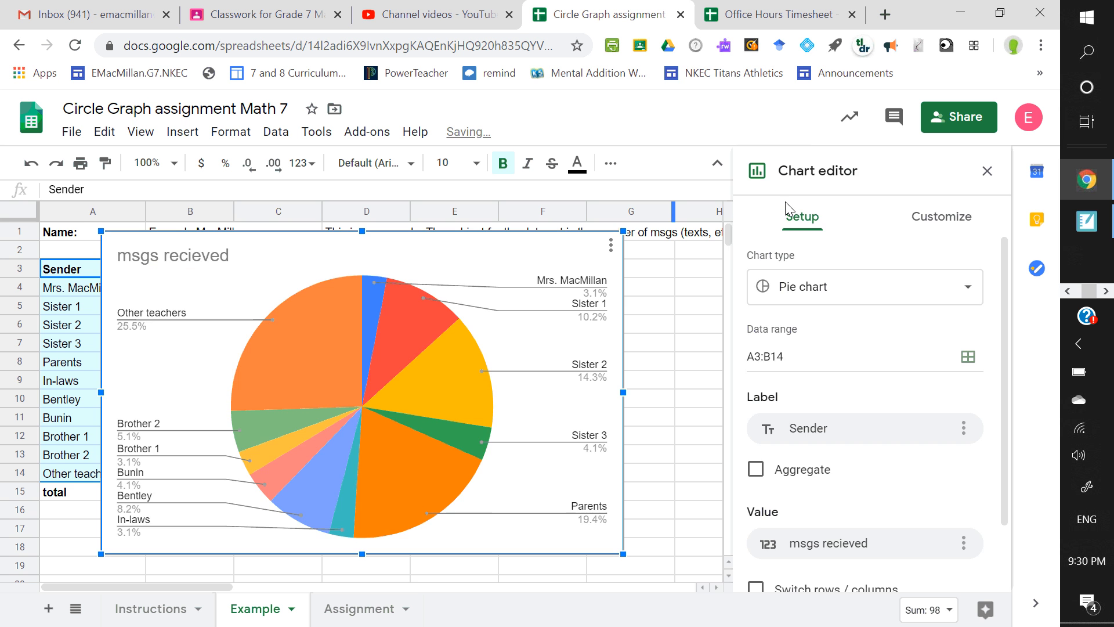
{"action": "left_click", "coordinate": [987, 172]}
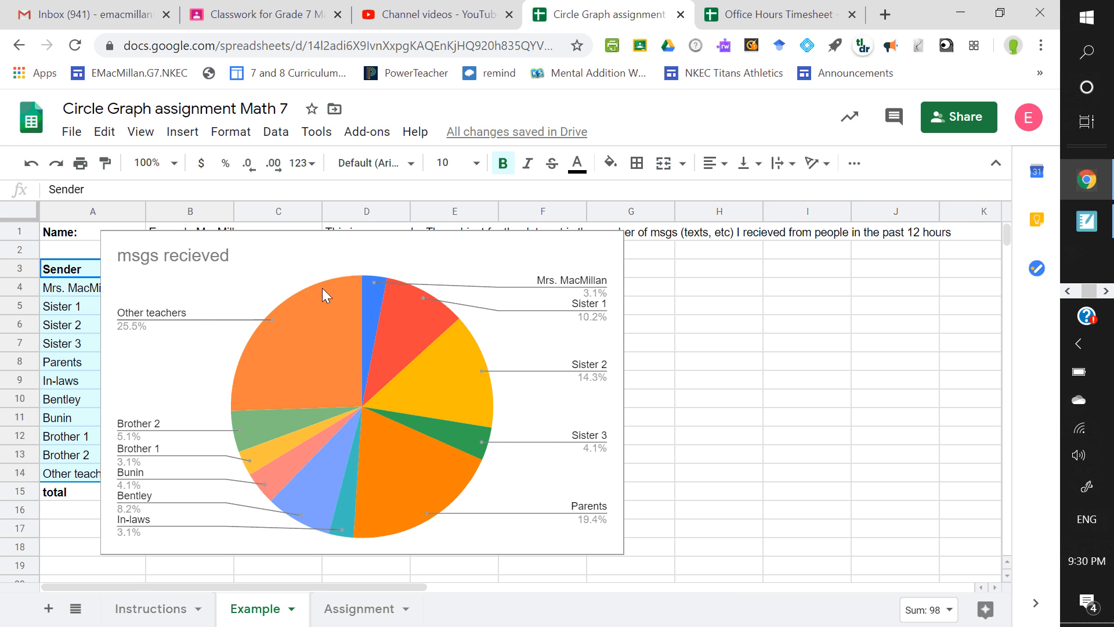
{"action": "left_click_drag", "start_coordinate": [368, 266], "coordinate": [657, 278]}
{"action": "left_click", "coordinate": [298, 343]}
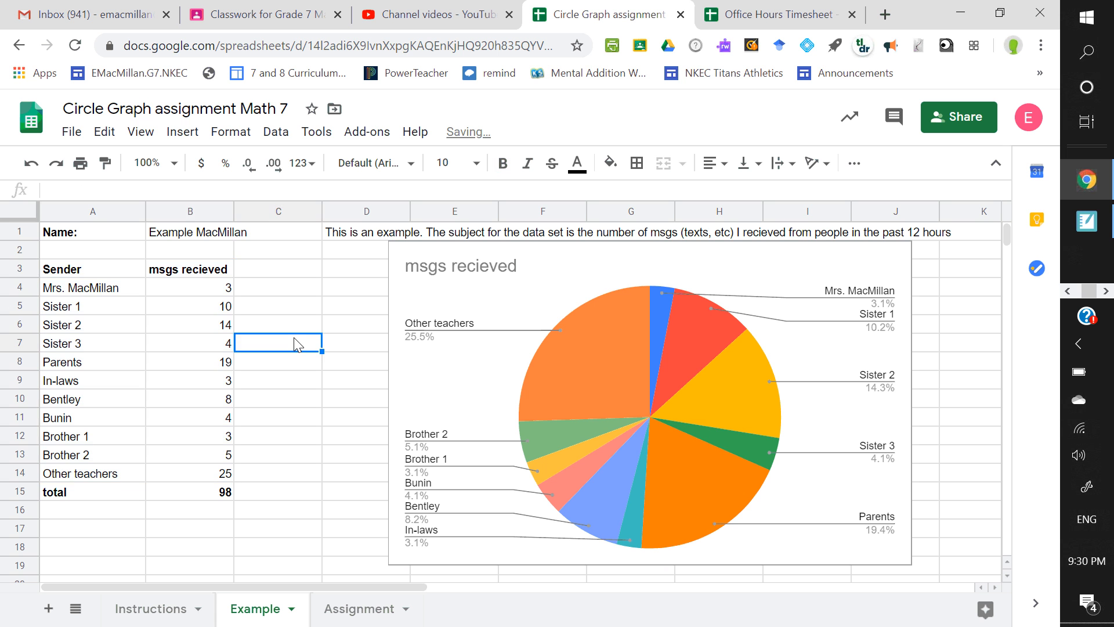
Step: Open the name entry in cell B1 and highlight most of its text to point it out
{"action": "left_click", "coordinate": [232, 242]}
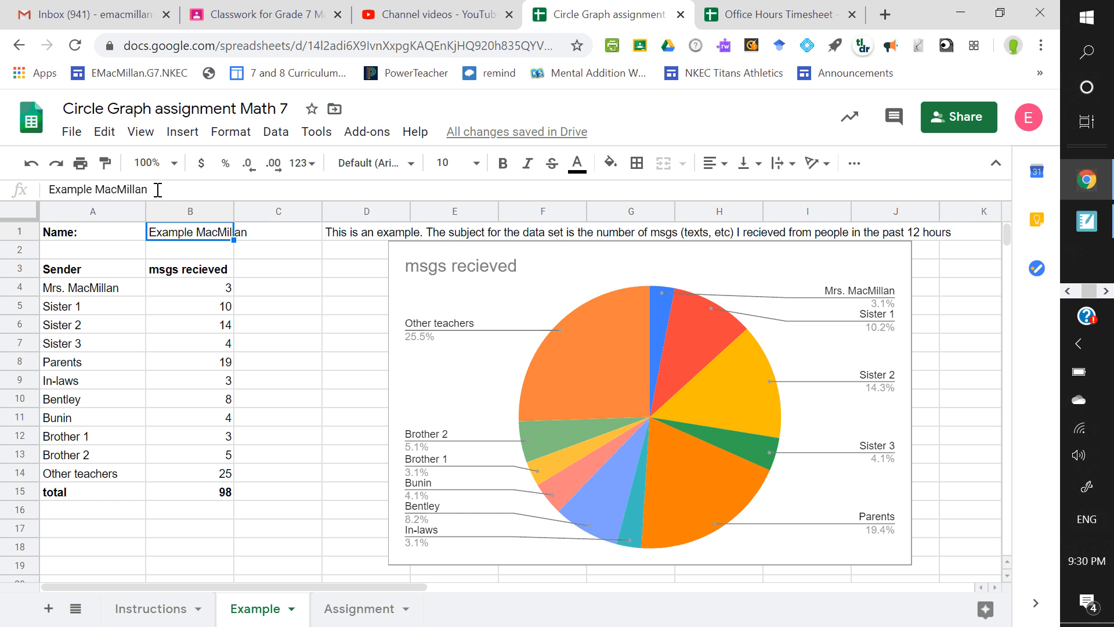
{"action": "left_click_drag", "start_coordinate": [158, 190], "coordinate": [68, 204]}
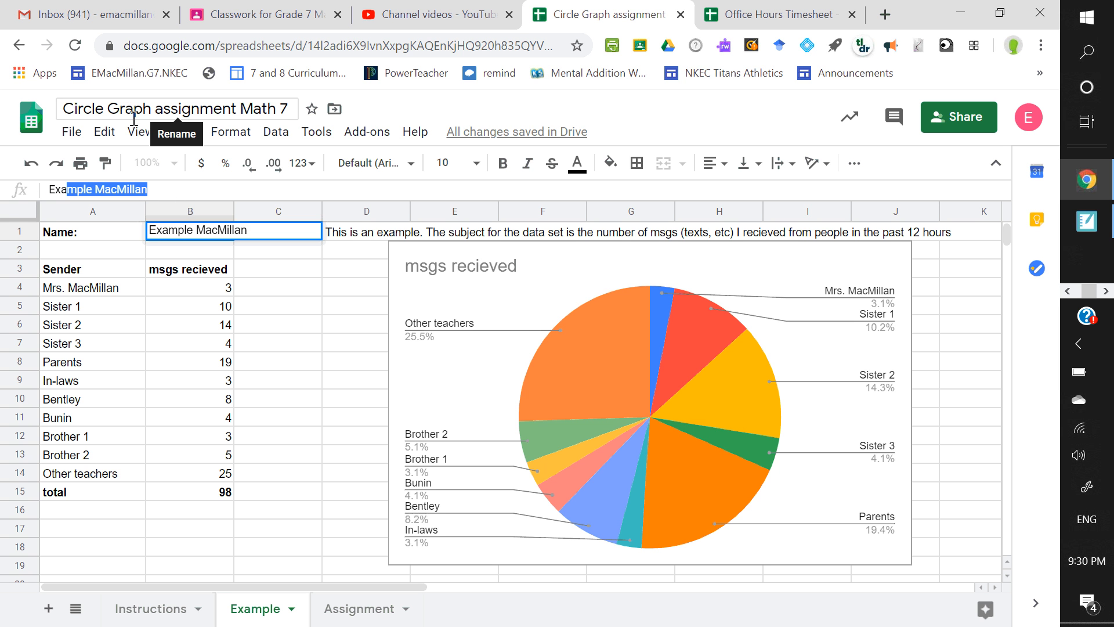
{"action": "left_click", "coordinate": [190, 190]}
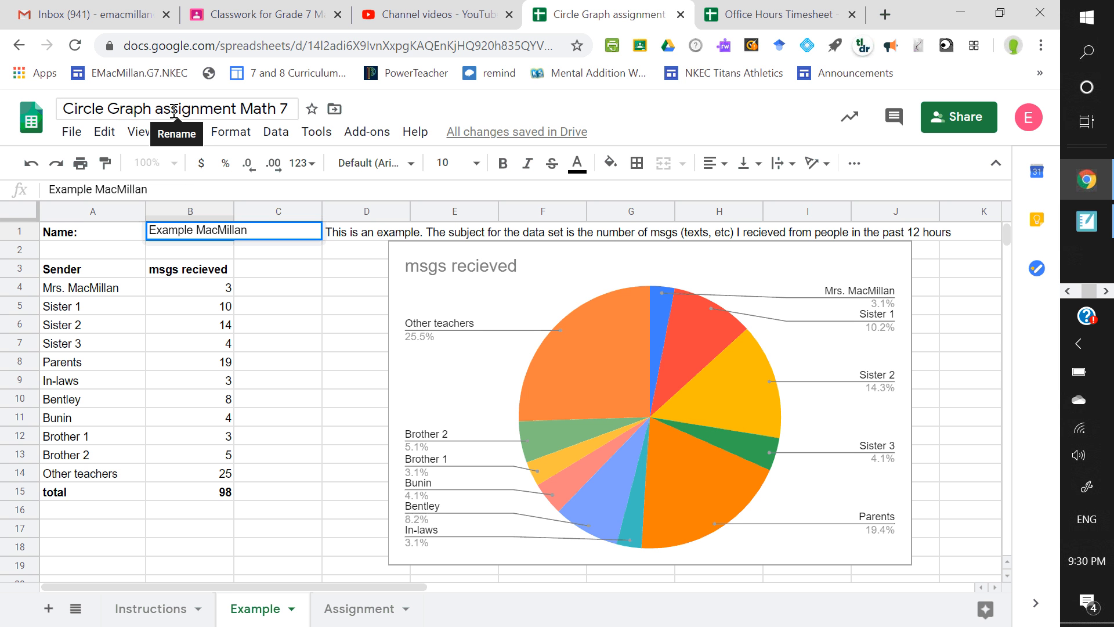
Step: Try replacing "Math 7" in the spreadsheet title with "Your N", and instead with the teacher's own name
{"action": "left_click_drag", "start_coordinate": [240, 110], "coordinate": [289, 111]}
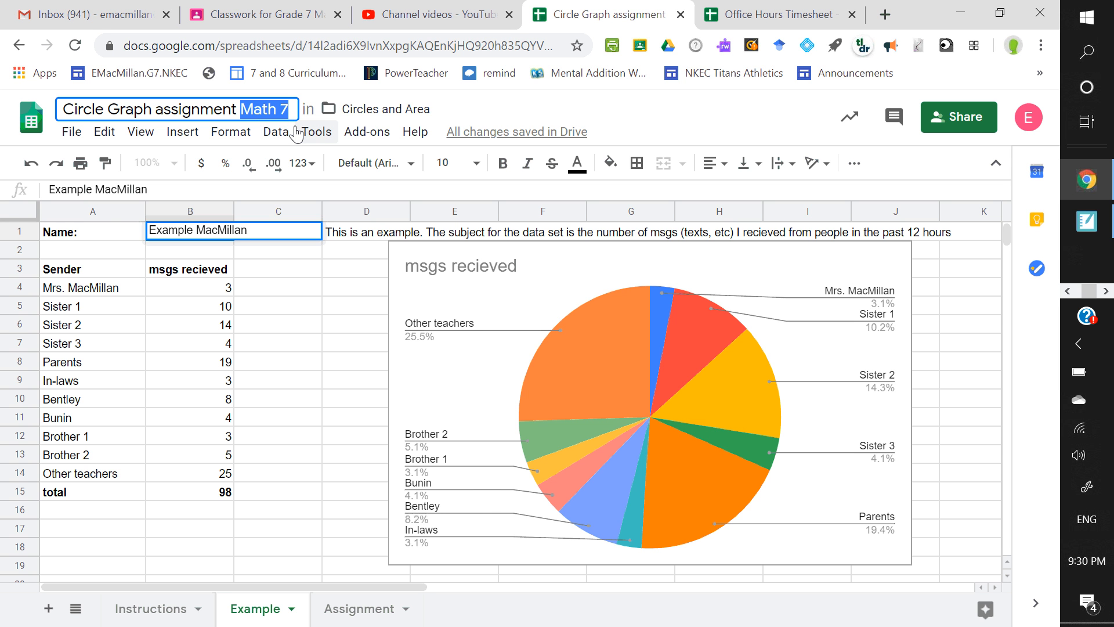
{"action": "type", "text": "Your N"}
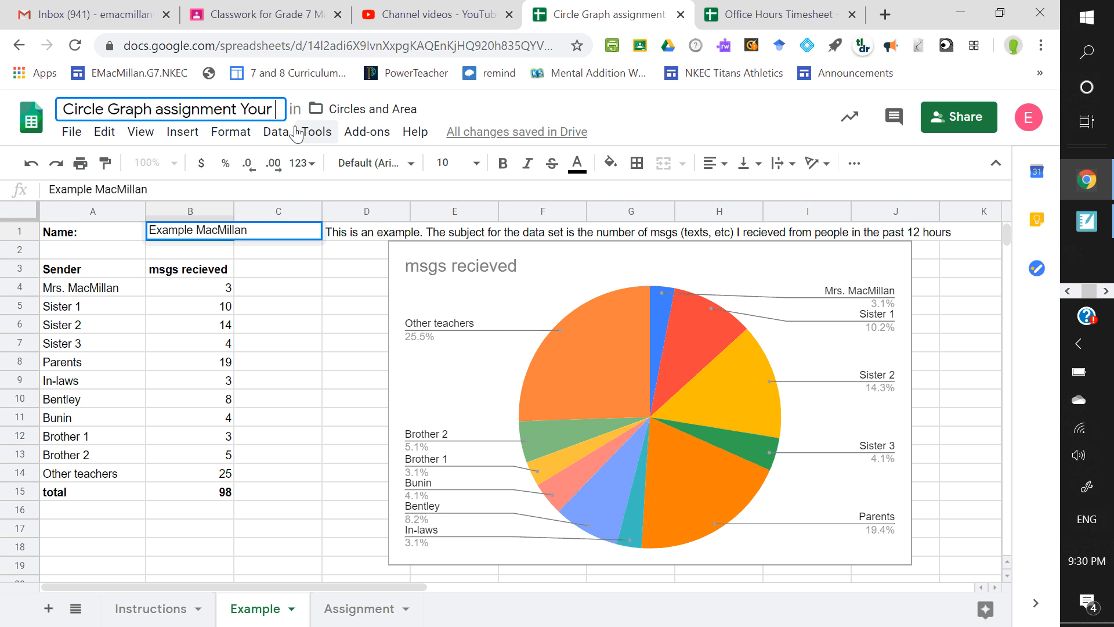
{"action": "key", "text": "BackSpace"}
{"action": "key", "text": "BackSpace"}
{"action": "key", "text": "BackSpace"}
{"action": "key", "text": "BackSpace"}
{"action": "key", "text": "BackSpace"}
{"action": "key", "text": "BackSpace"}
{"action": "key", "text": "BackSpace"}
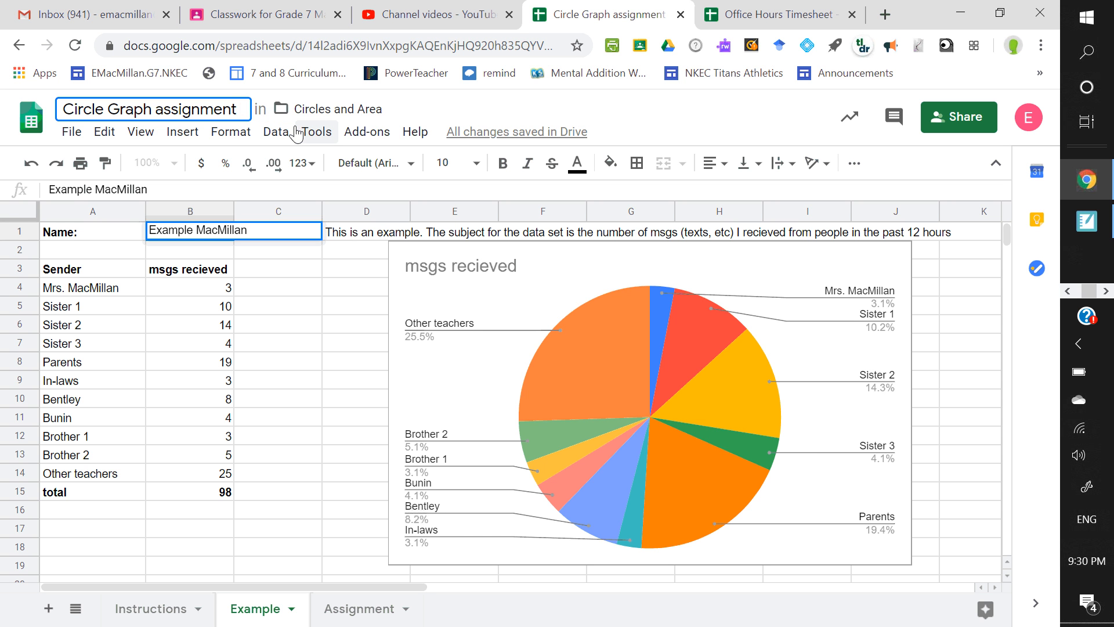
{"action": "type", "text": "Eric M"}
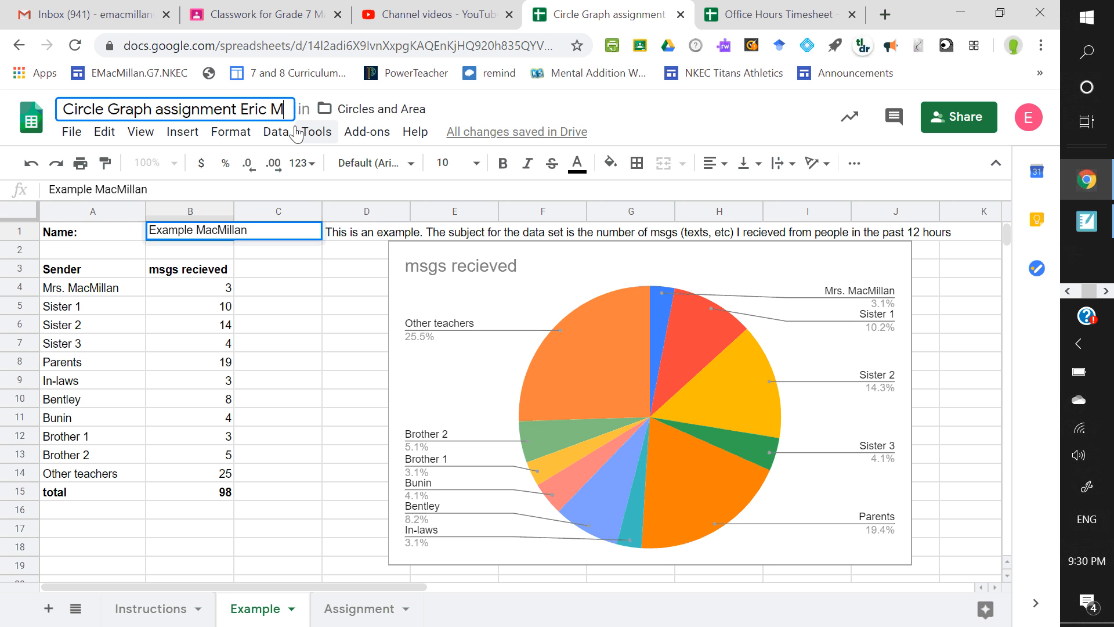
{"action": "type", "text": "ac"}
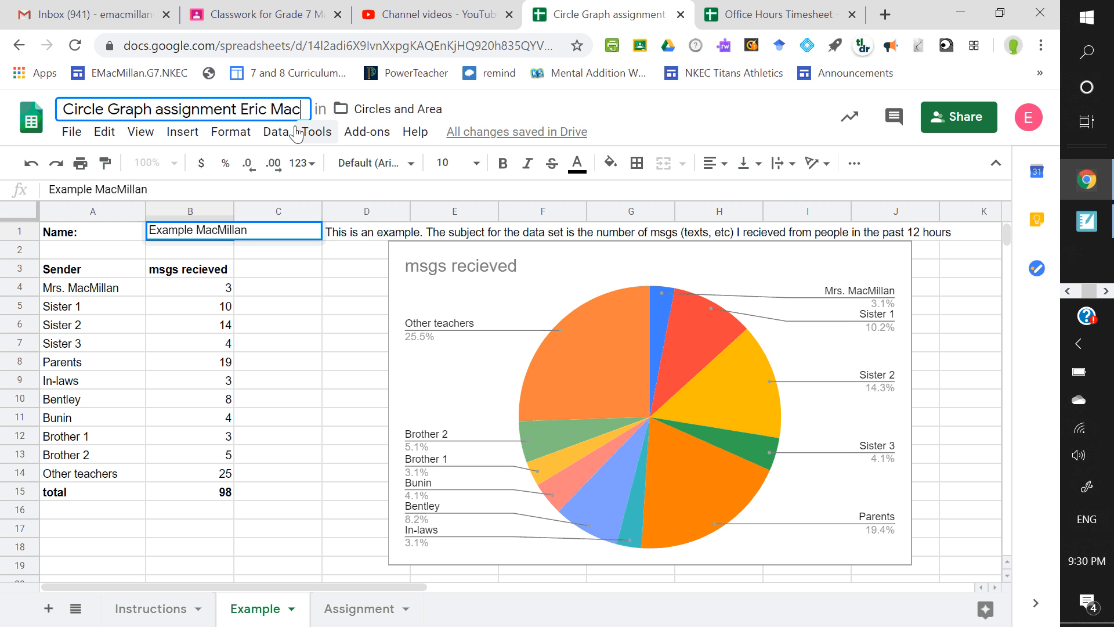
Step: Remove the name from the spreadsheet title and restore it to "Circle Graph assignment Math 7"
{"action": "key", "text": "BackSpace"}
{"action": "key", "text": "BackSpace"}
{"action": "key", "text": "BackSpace"}
{"action": "key", "text": "BackSpace"}
{"action": "key", "text": "BackSpace"}
{"action": "key", "text": "BackSpace"}
{"action": "key", "text": "BackSpace"}
{"action": "key", "text": "BackSpace"}
{"action": "key", "text": "BackSpace"}
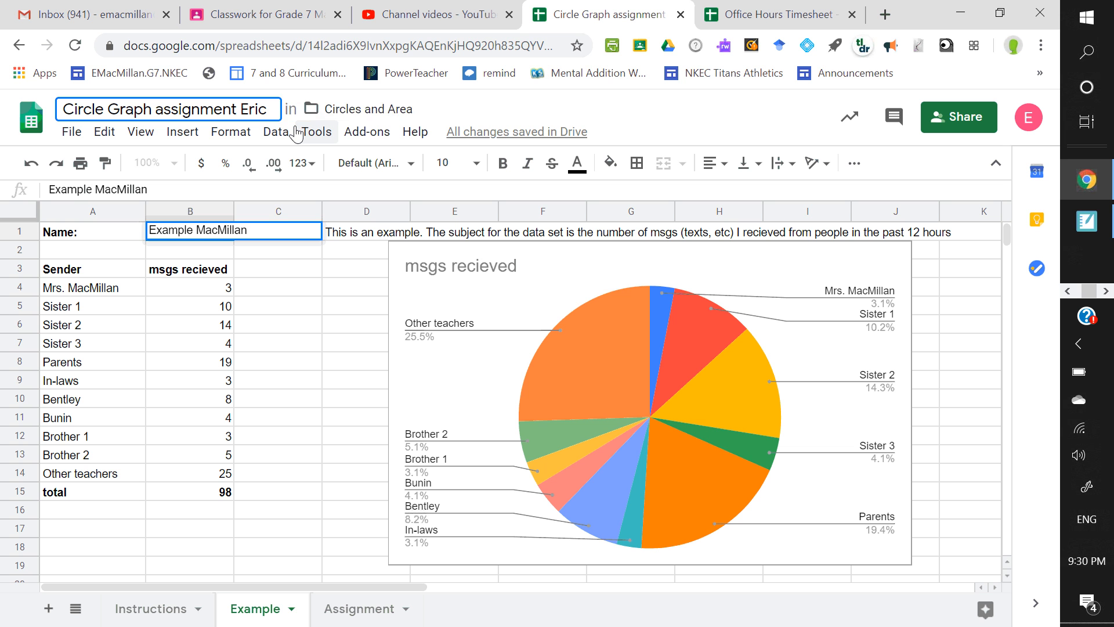
{"action": "type", "text": "M"}
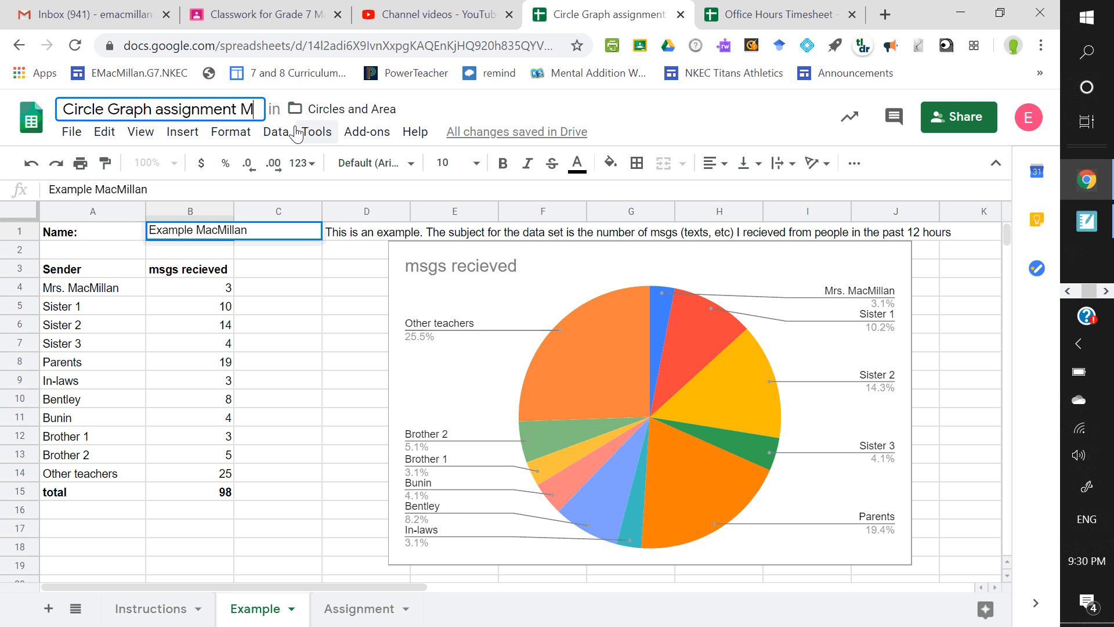
{"action": "type", "text": "ath 7"}
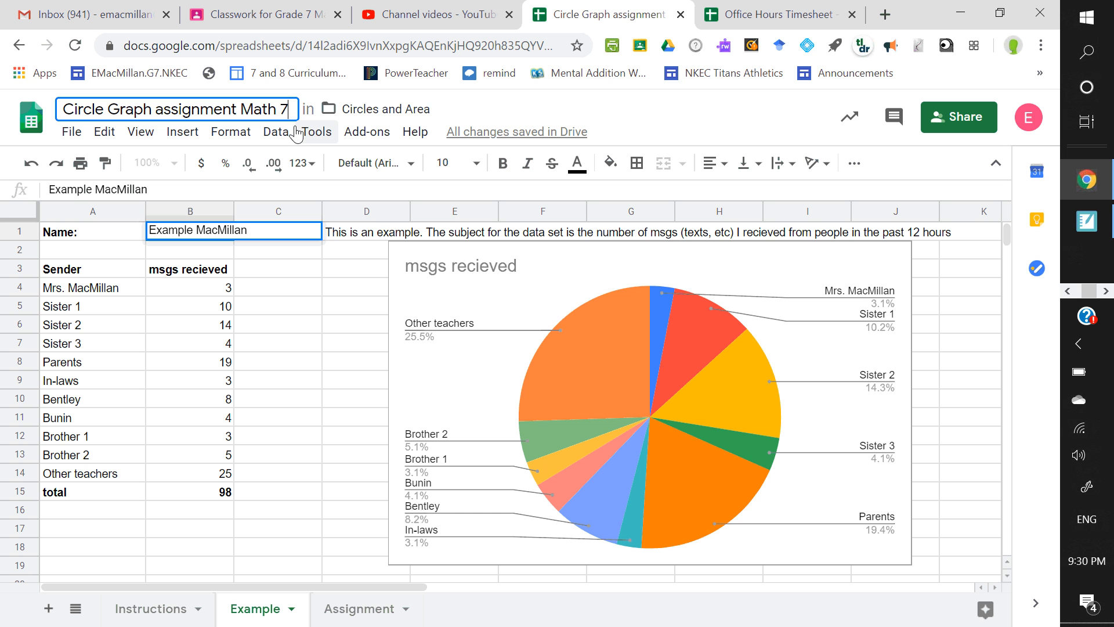
{"action": "left_click", "coordinate": [288, 312]}
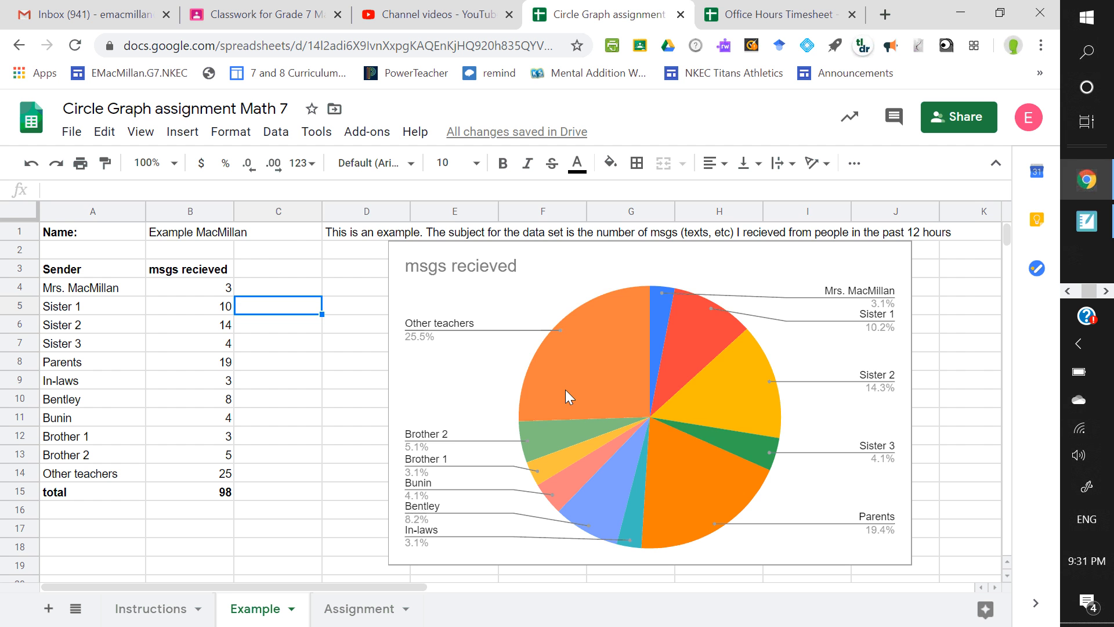
{"action": "key", "text": "alt+Tab"}
{"action": "key", "text": "alt+Tab"}
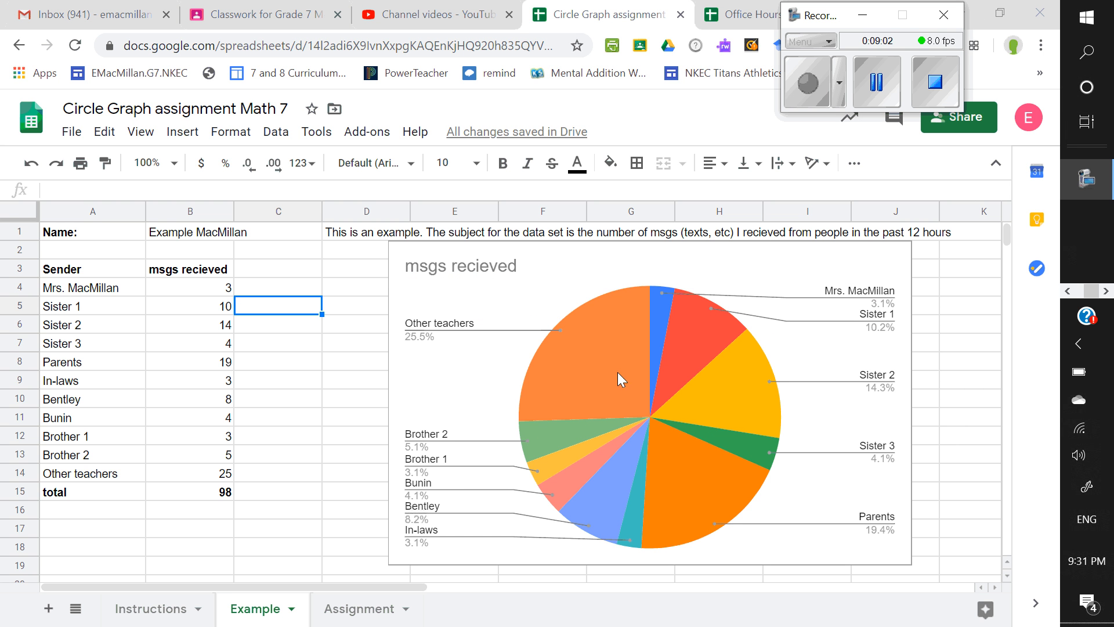